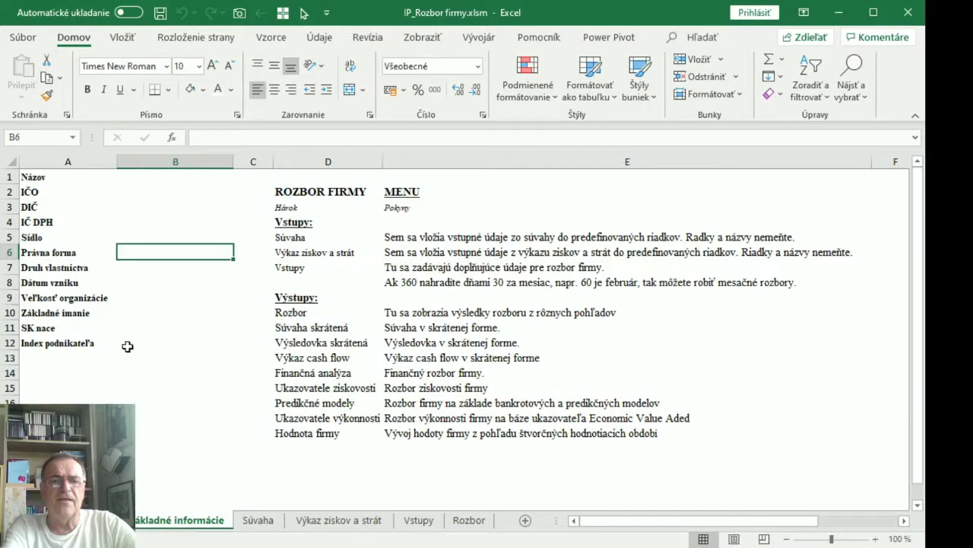
- Review the company detail labels in A1:A12 and their entry cells B1:B12 on the Základné informácie sheet
left_click_drag(35, 177, 72, 343)
left_click(68, 382)
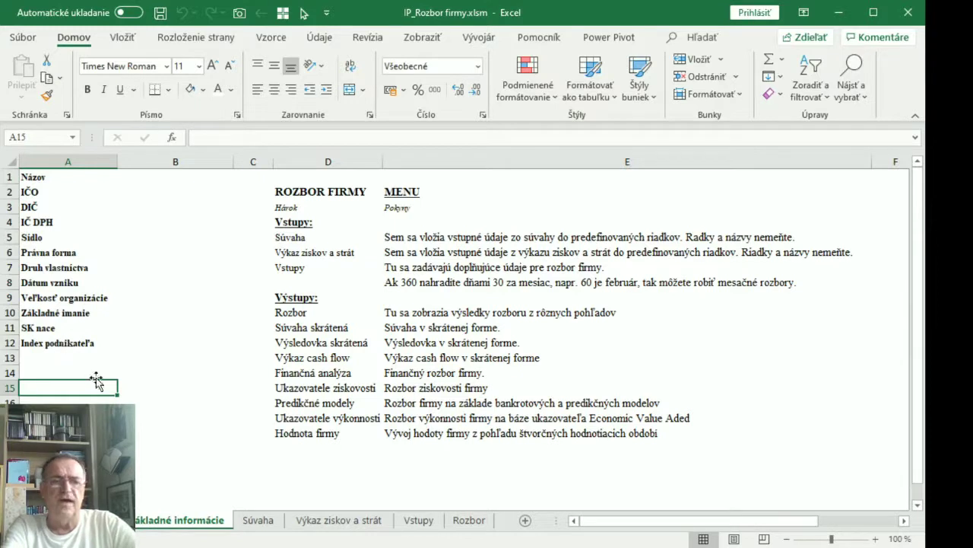
left_click_drag(149, 175, 165, 342)
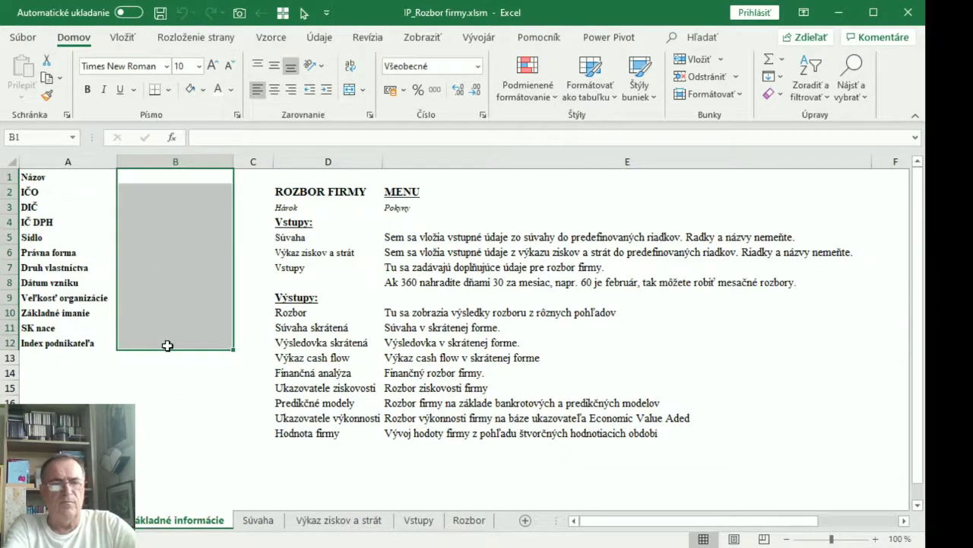
left_click(180, 417)
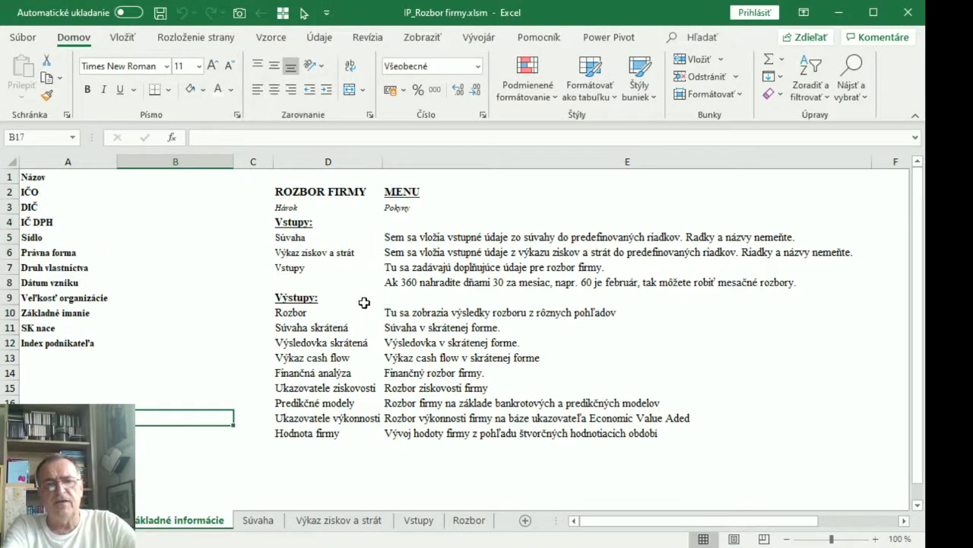
- Review the Súvaha sheet's 2009–2020 data columns and look through its asset rows down to the liabilities section
left_click(259, 522)
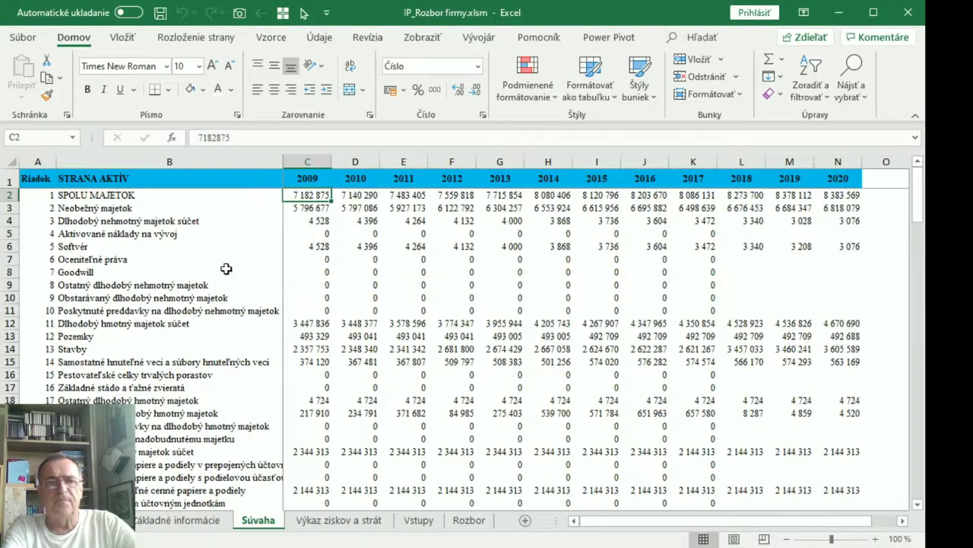
left_click_drag(312, 150, 843, 159)
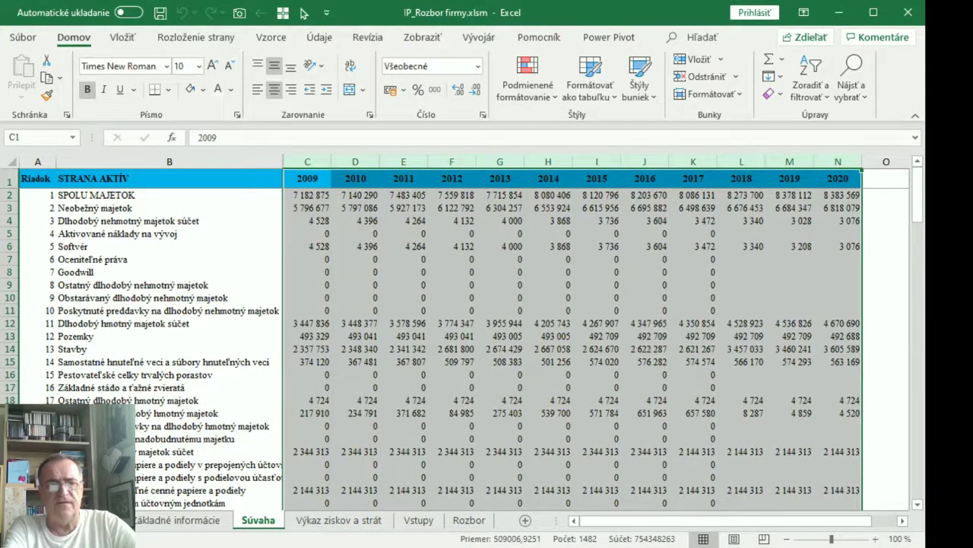
left_click(131, 401)
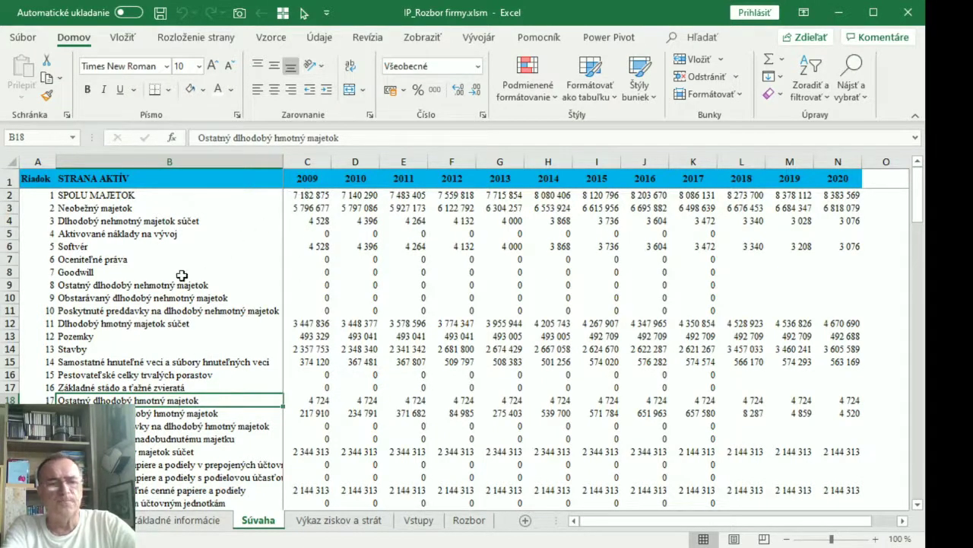
scroll(182, 275, "down", 4)
scroll(182, 277, "down", 20)
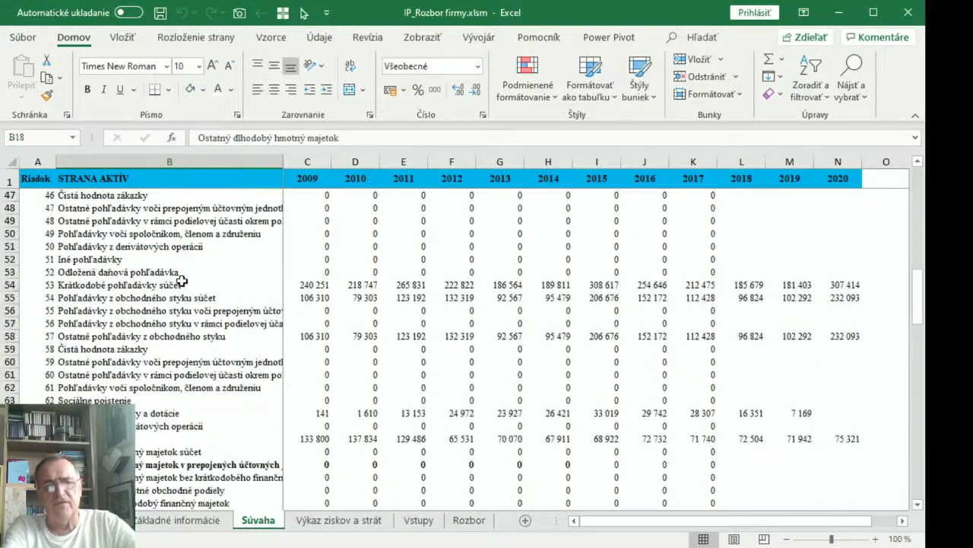
scroll(183, 282, "down", 1)
scroll(186, 281, "up", 20)
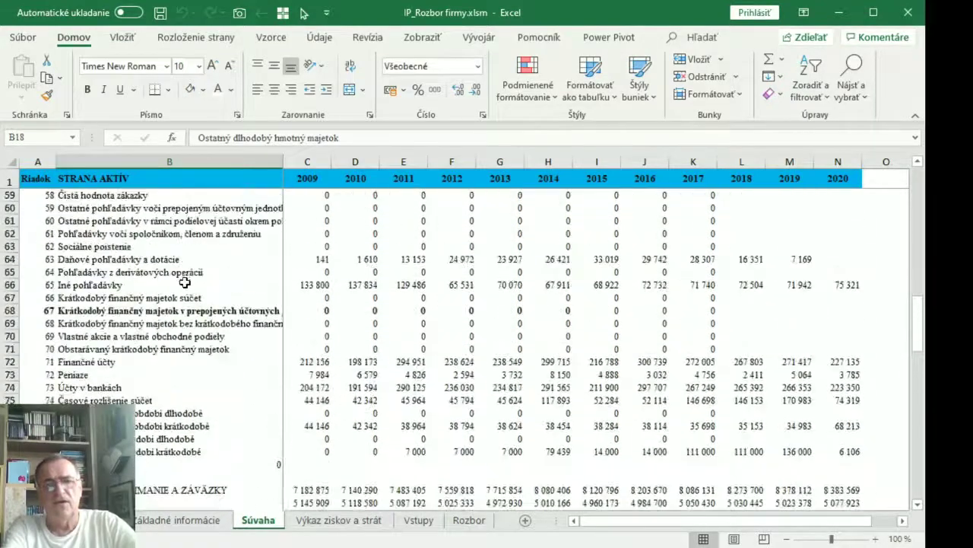
scroll(187, 281, "up", 7)
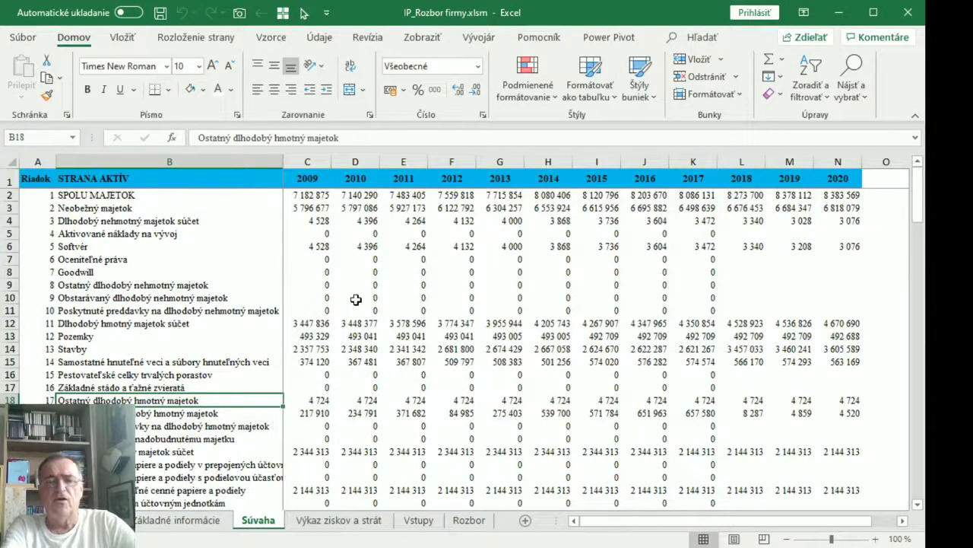
- Review the income statement rows and the 2009–2020 data columns on the Výkaz ziskov a strát sheet
left_click(342, 520)
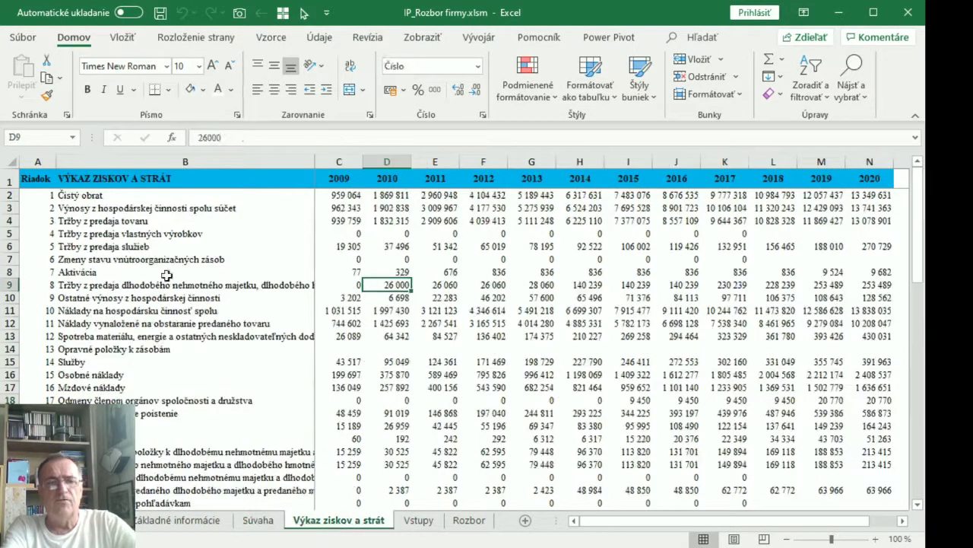
left_click(112, 206)
scroll(115, 284, "down", 10)
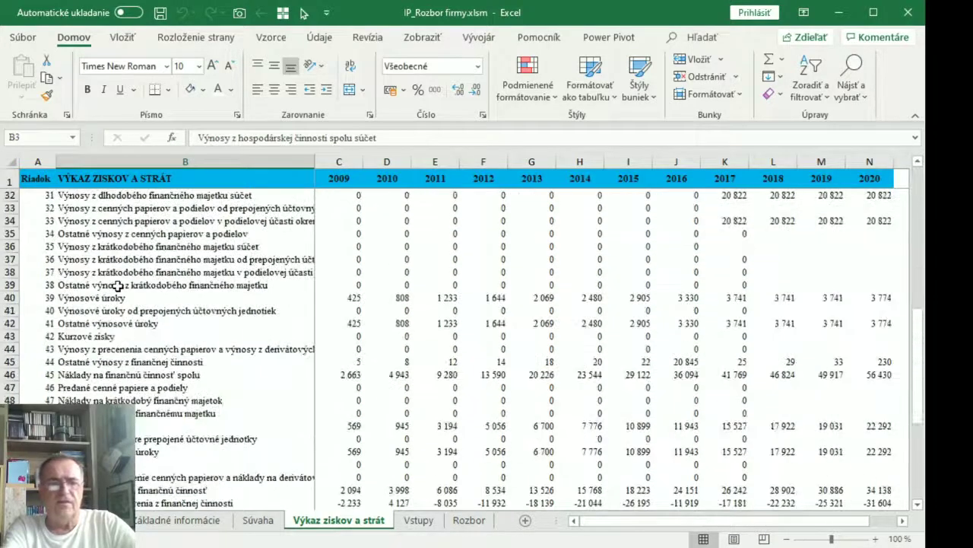
scroll(118, 285, "down", 5)
scroll(118, 285, "up", 15)
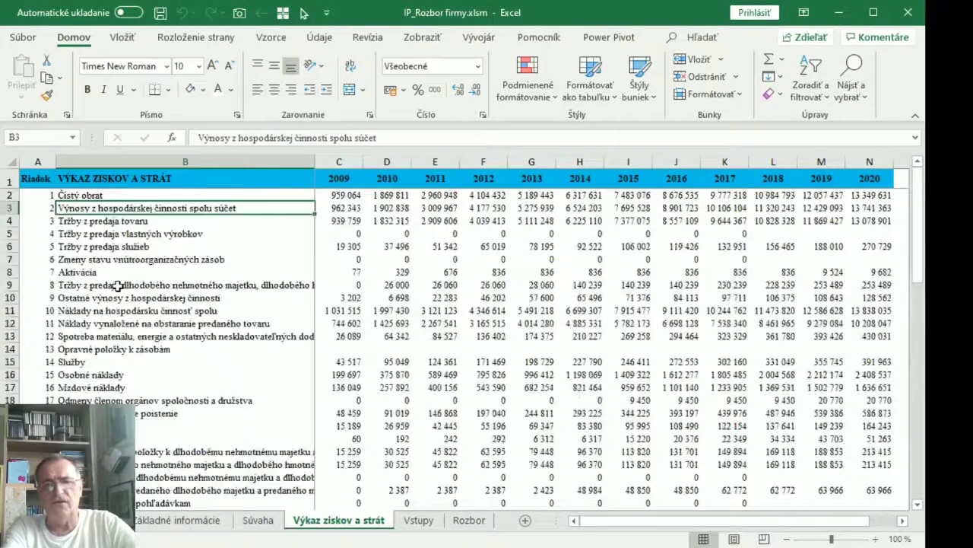
left_click_drag(343, 161, 863, 165)
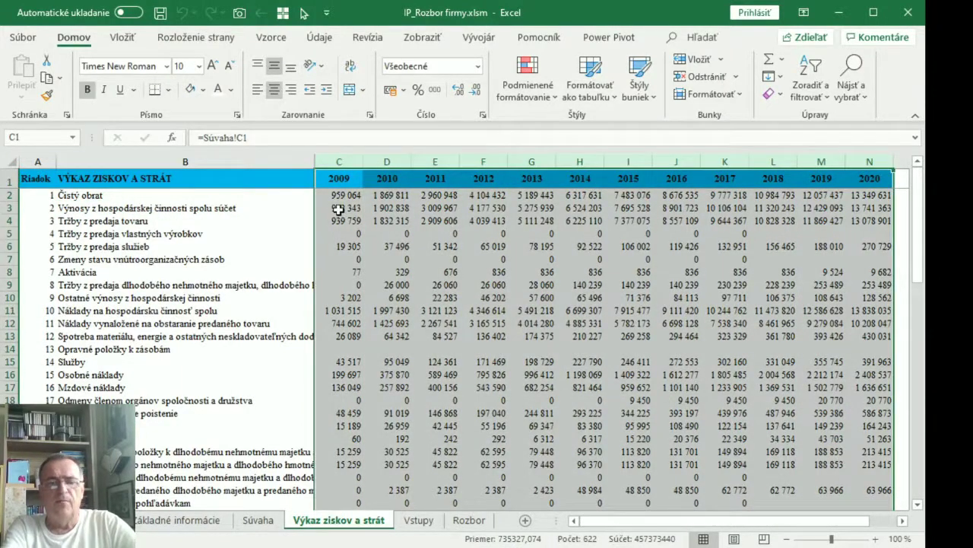
left_click(337, 209)
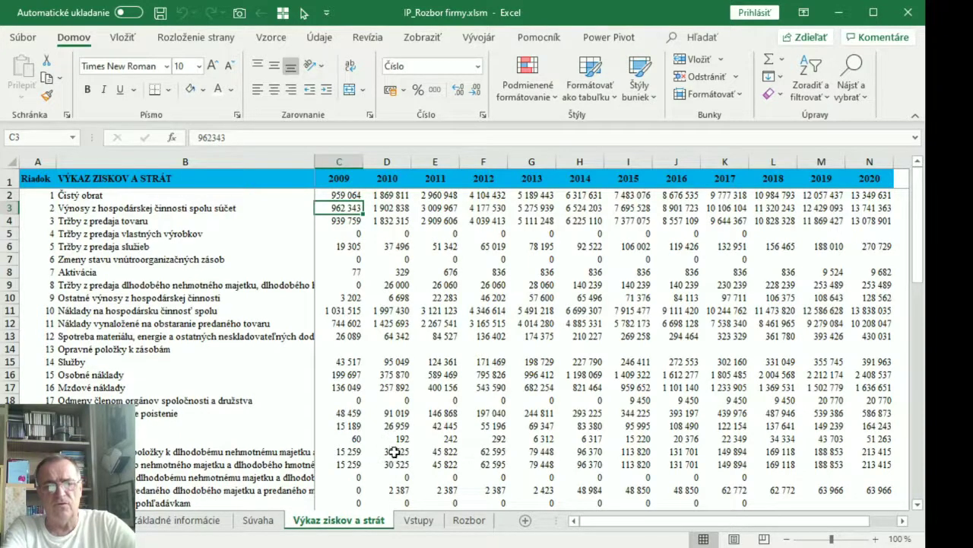
- Examine the turnover period items and their yearly values in D3:O5 on the Vstupy sheet
left_click(419, 522)
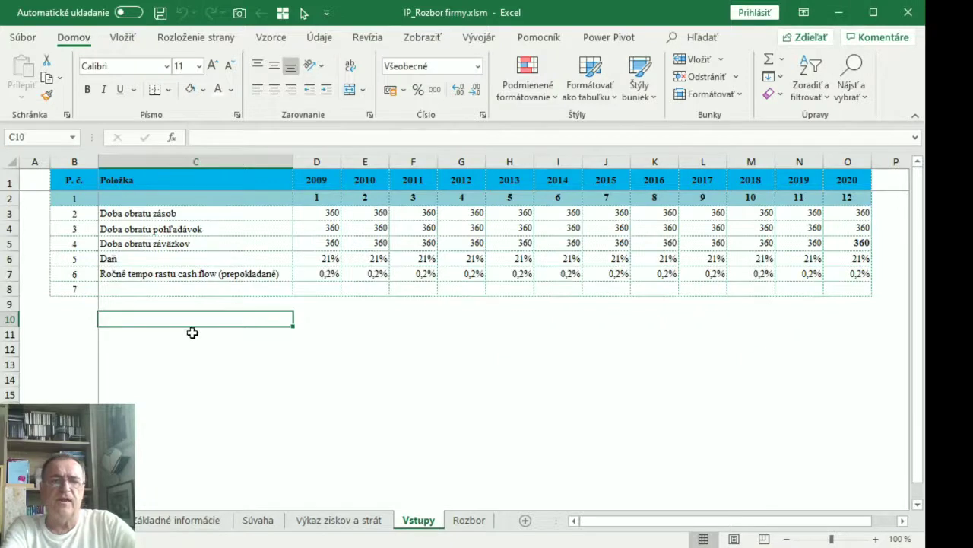
left_click_drag(130, 213, 130, 242)
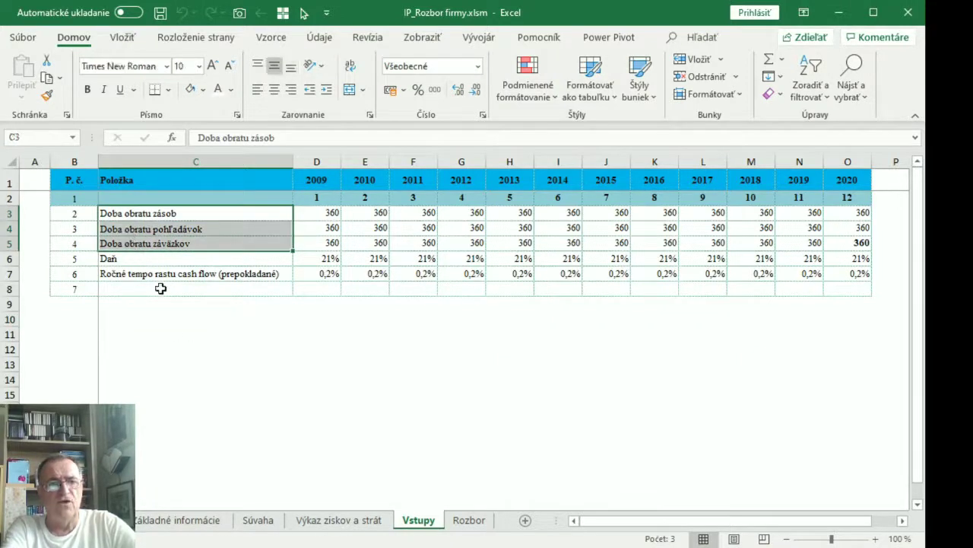
left_click(150, 243)
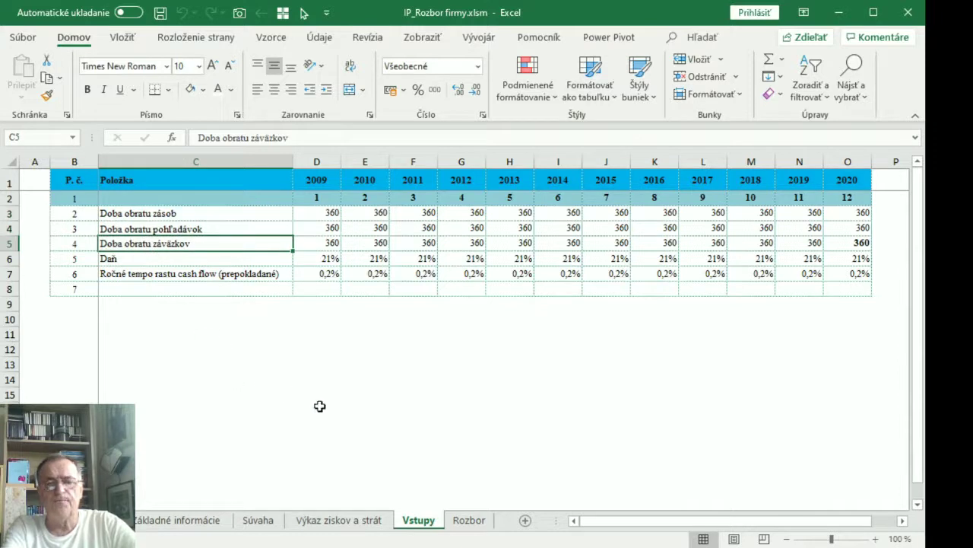
left_click_drag(318, 212, 855, 244)
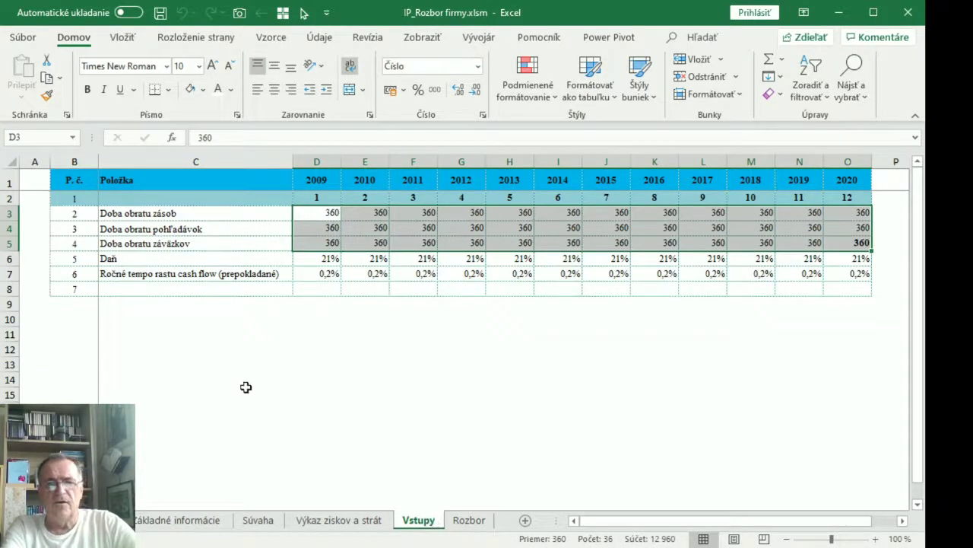
left_click(271, 365)
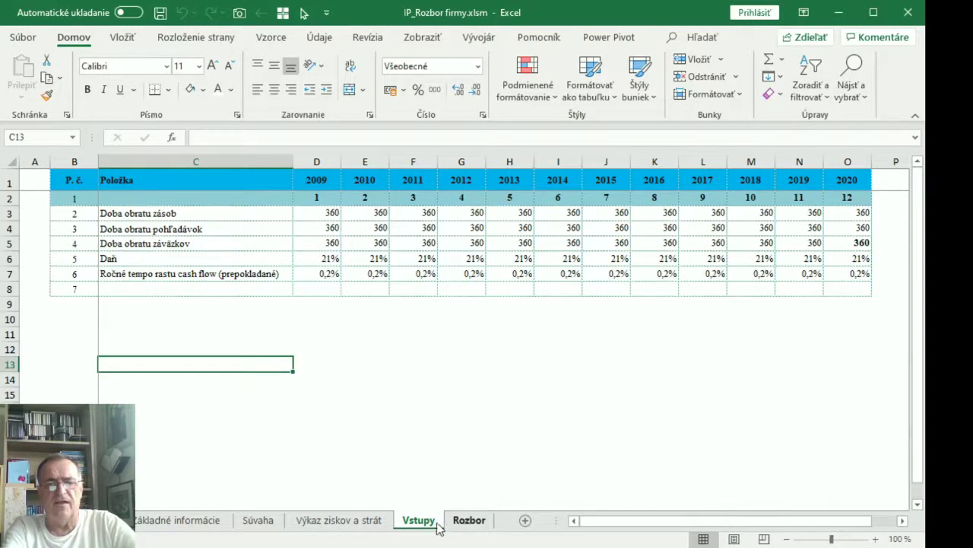
- Look through the Rozbor sheet and examine the indicators in its Finančná analýza section
left_click(469, 520)
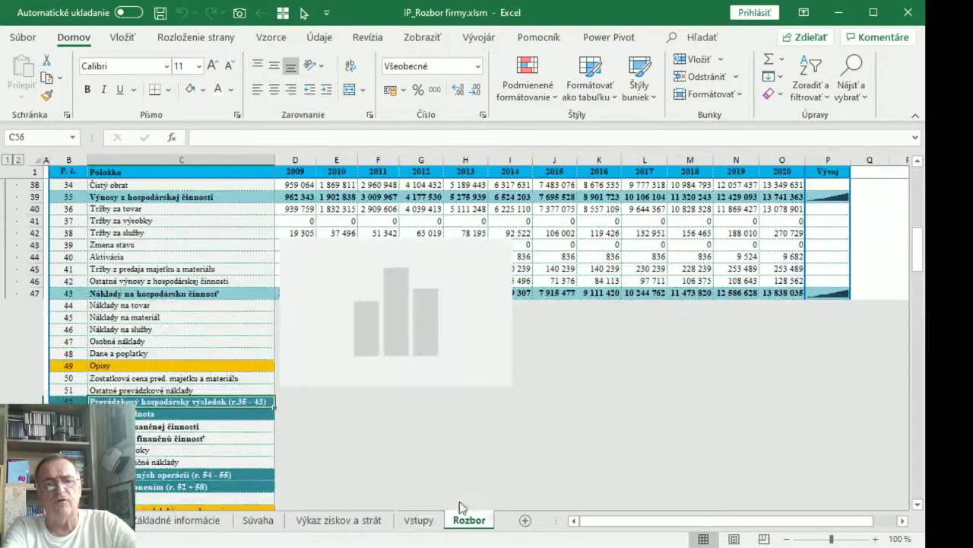
scroll(141, 320, "down", 13)
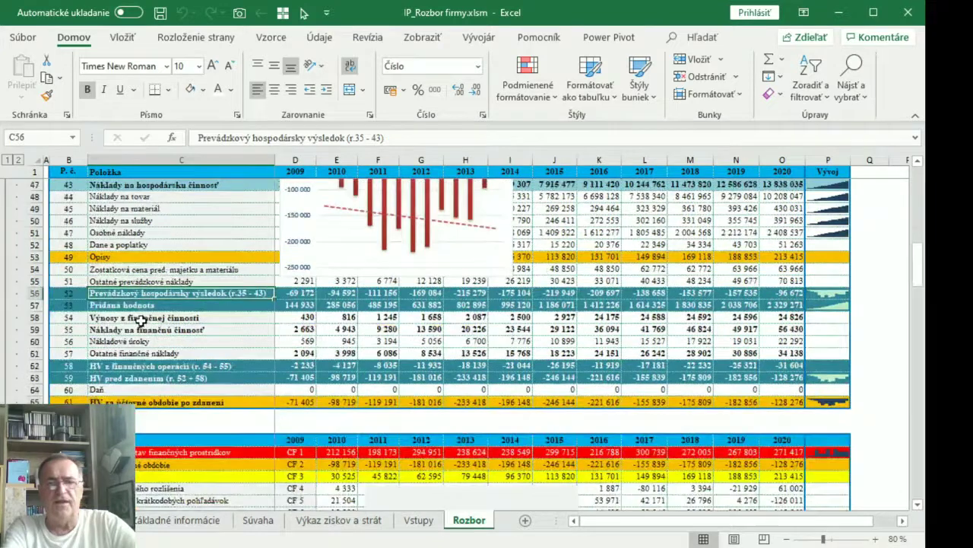
scroll(141, 320, "down", 6)
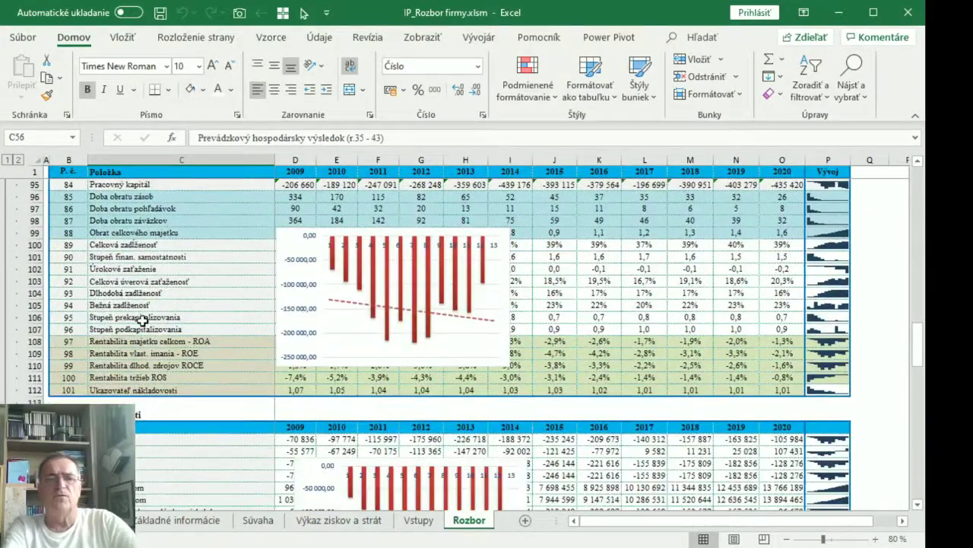
scroll(142, 320, "up", 1)
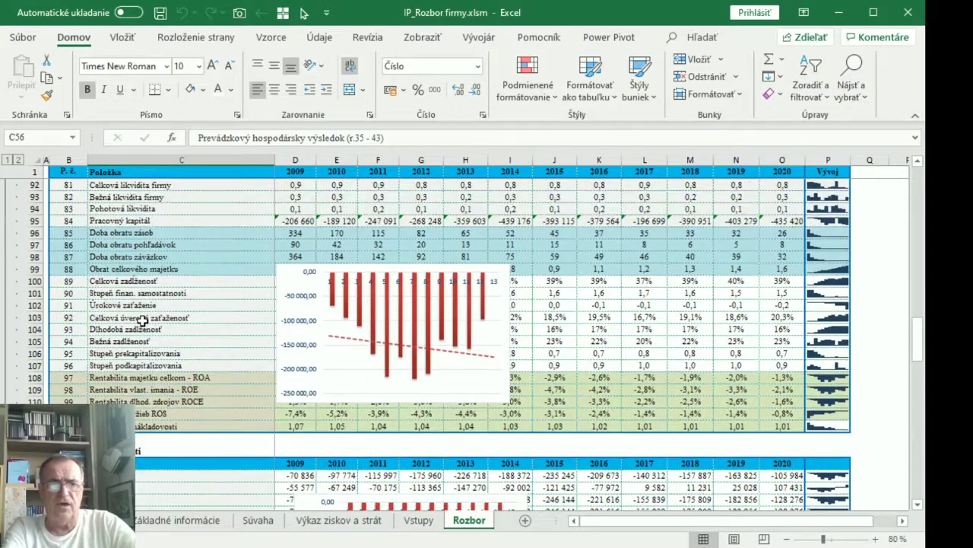
scroll(142, 320, "up", 1)
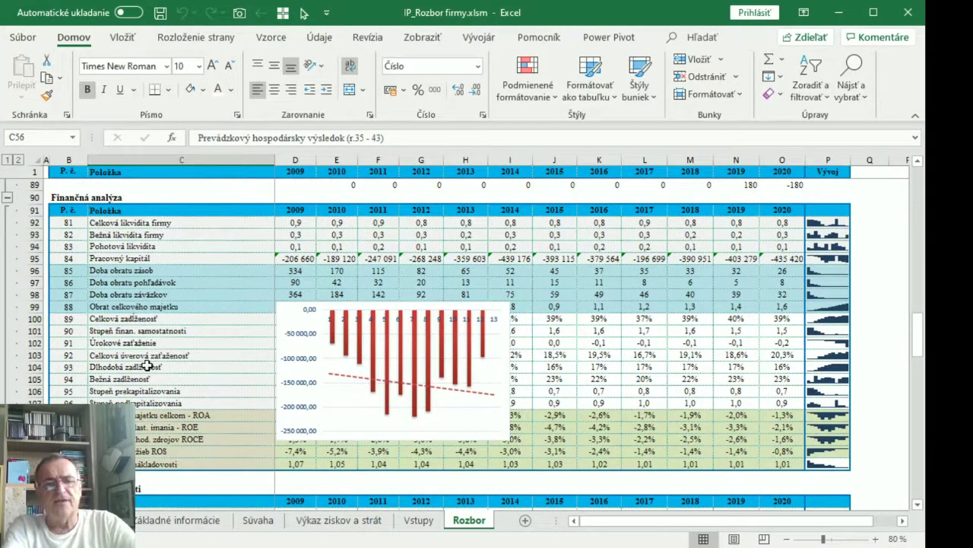
left_click(65, 187)
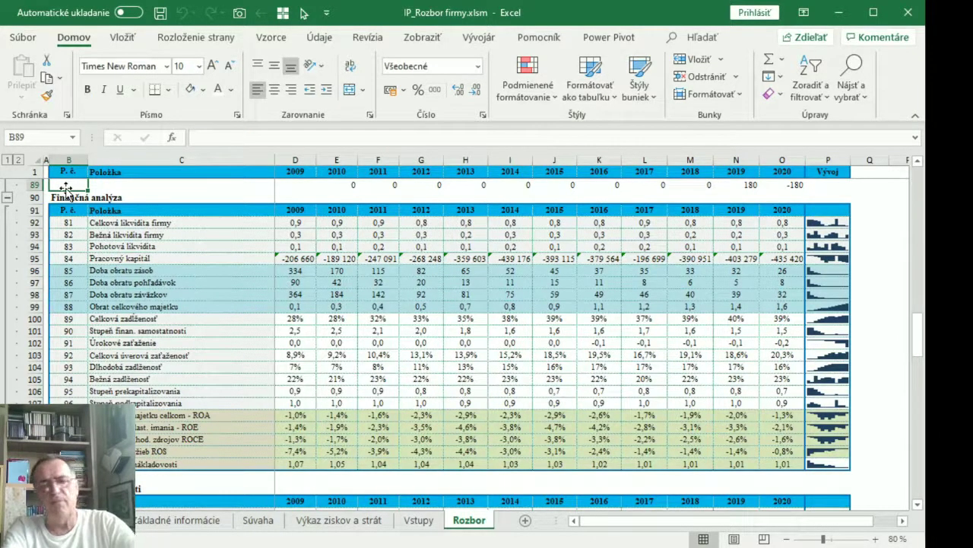
left_click(877, 540)
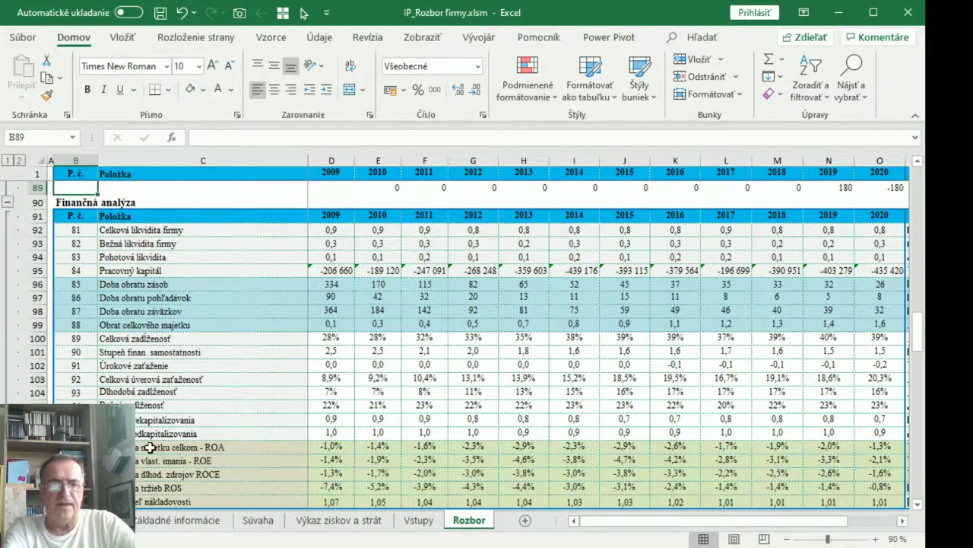
- View the charts for Rentabilita majetku celkom - ROA and Celková likvidita firmy, and inspect the liquidity chart's trendline options
left_click(190, 446)
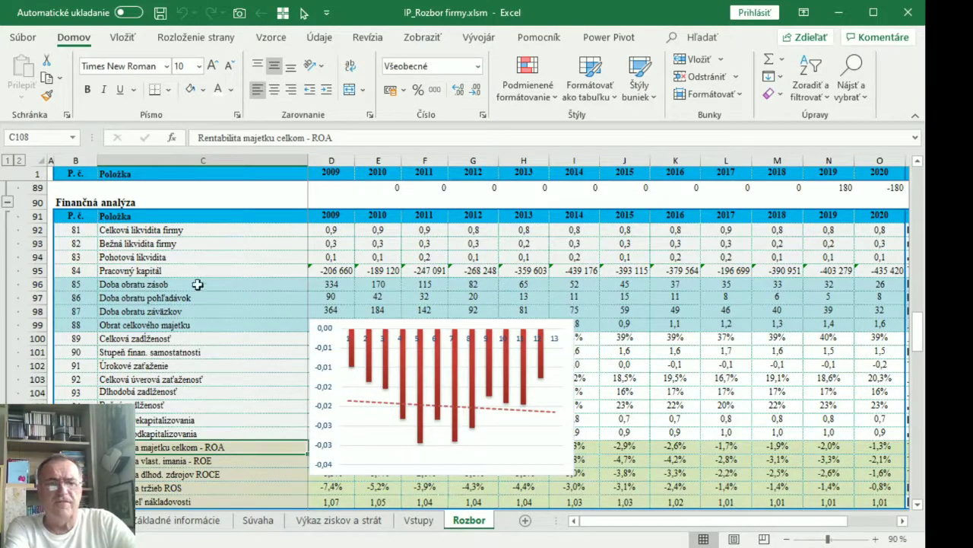
left_click(160, 227)
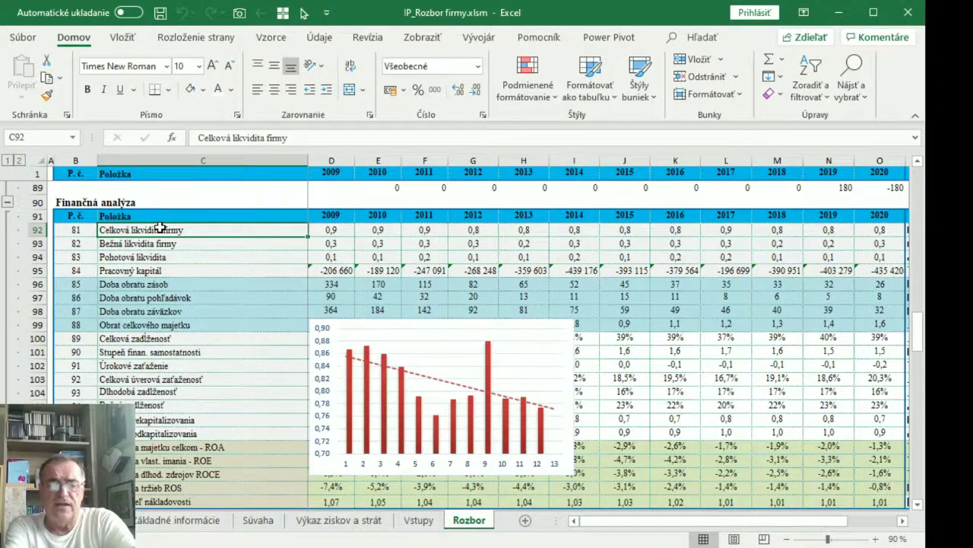
left_click(449, 389)
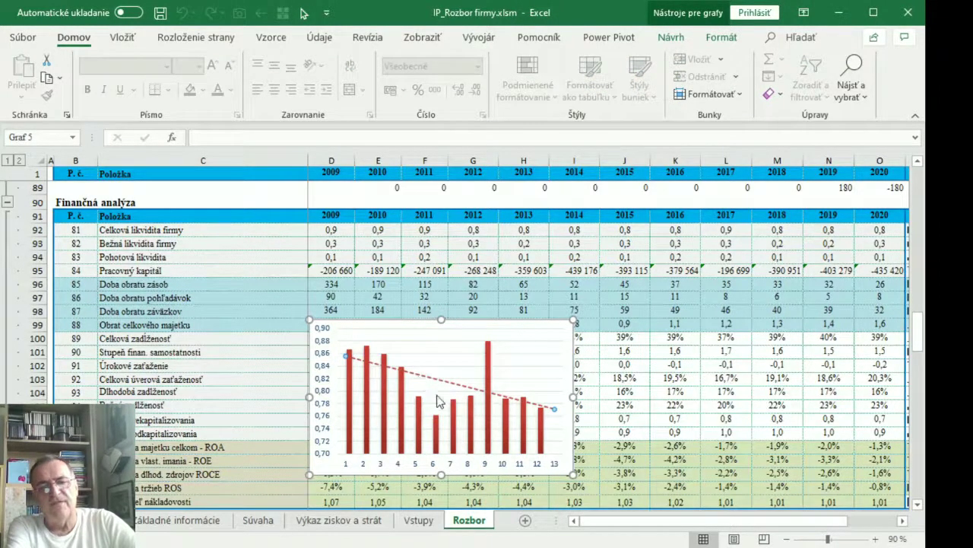
double_click(538, 403)
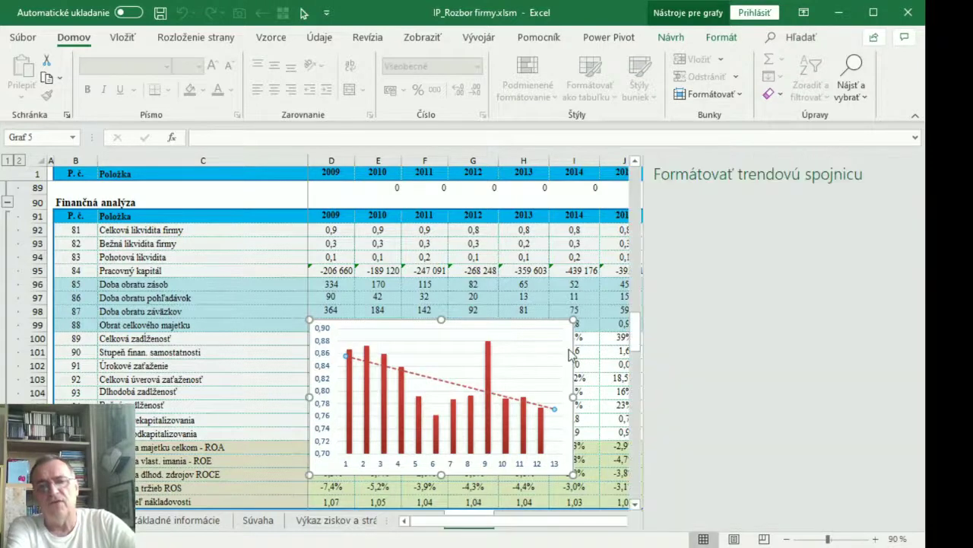
scroll(742, 370, "down", 2)
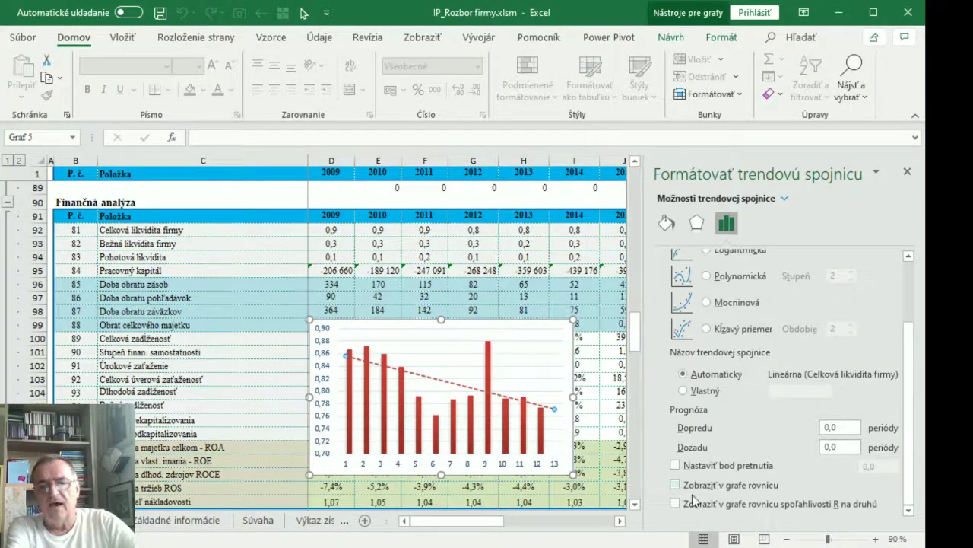
left_click(907, 173)
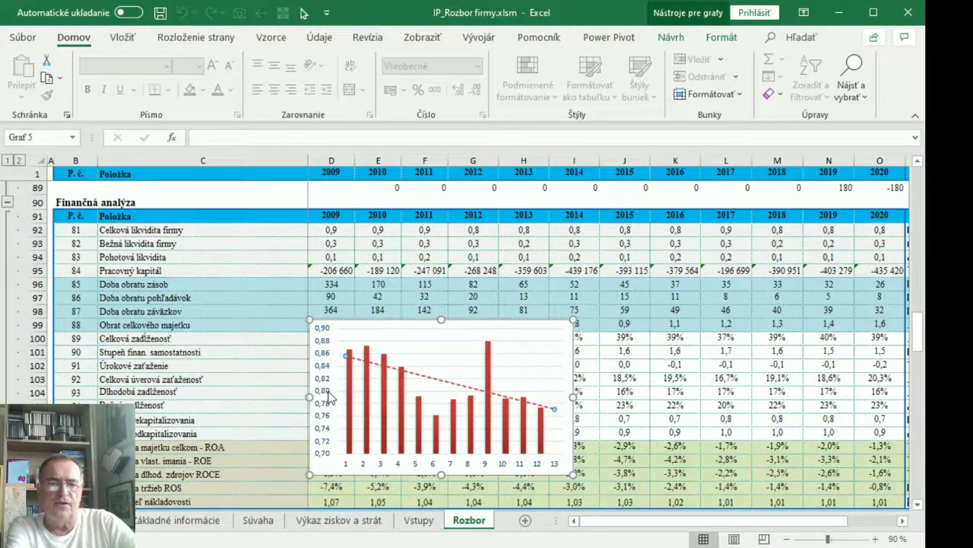
- Compare the trend charts of Celková likvidita firmy, Celková zadlženosť and Rentabilita majetku celkom - ROA
left_click(116, 228)
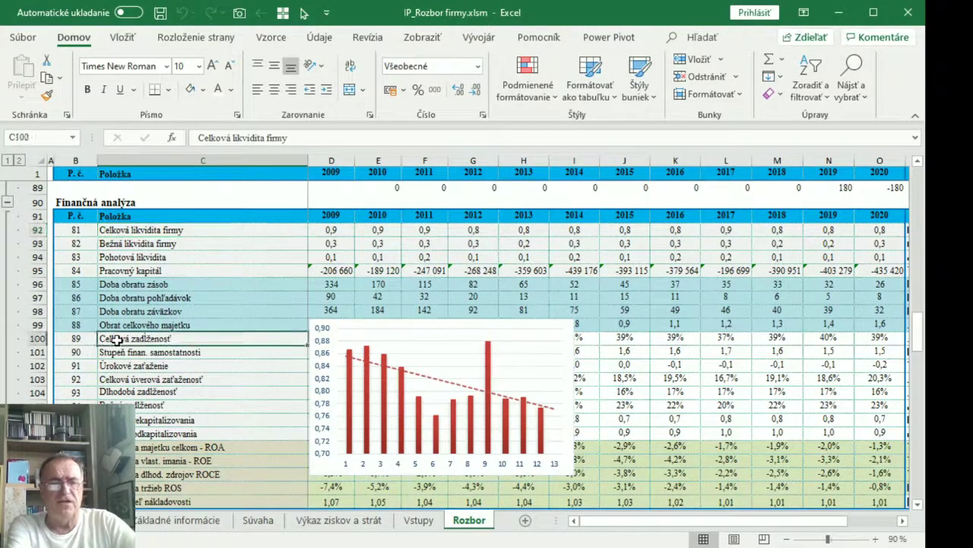
left_click(117, 340)
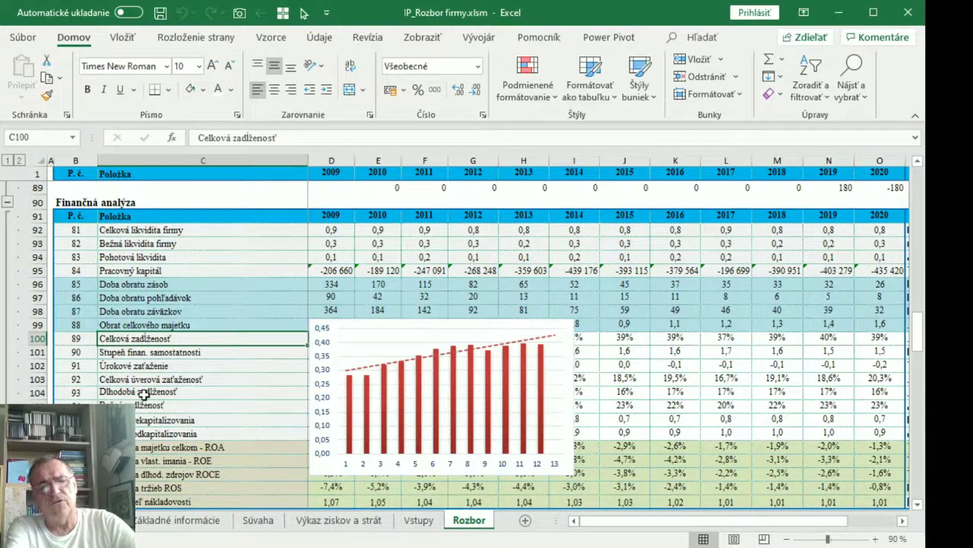
left_click(152, 448)
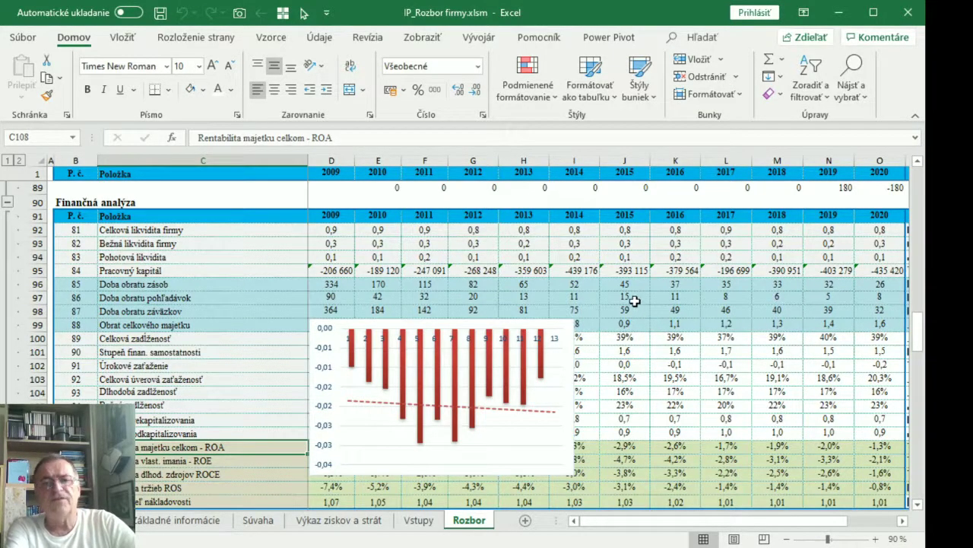
- Collapse all row groups on the Rozbor sheet so that only the section headings are shown
scroll(637, 305, "up", 13)
scroll(637, 304, "up", 16)
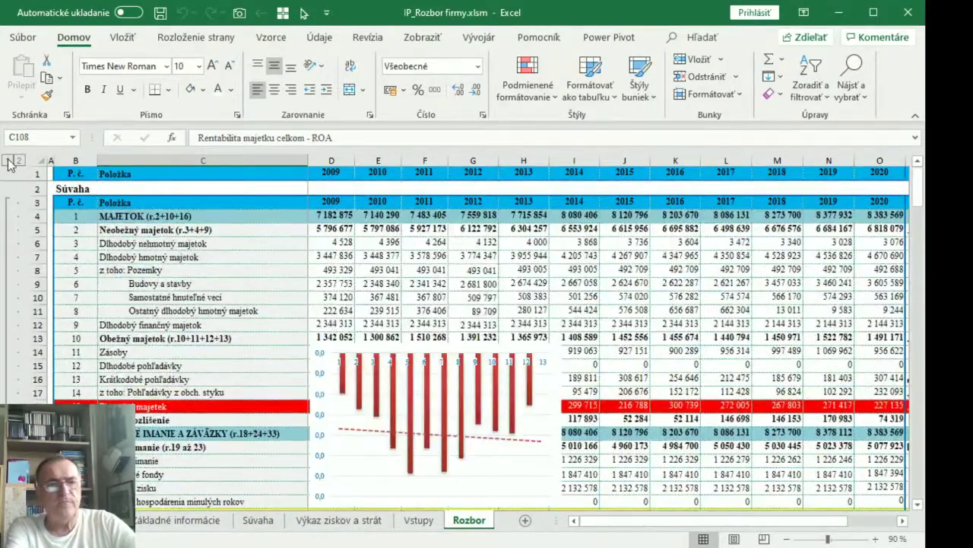
left_click(6, 160)
left_click(111, 323)
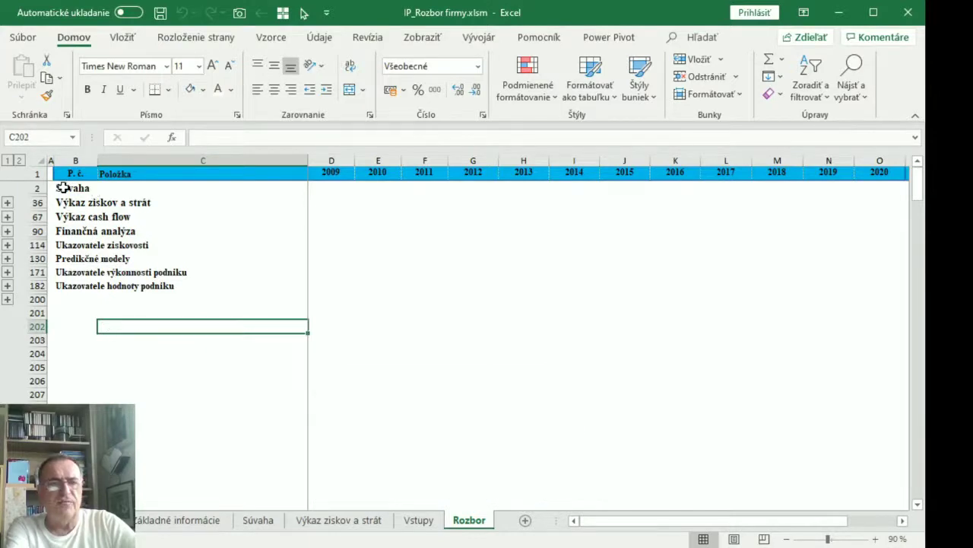
- Go through the Rozbor section headings one by one, from Súvaha to Ukazovatele hodnoty podniku
left_click(76, 188)
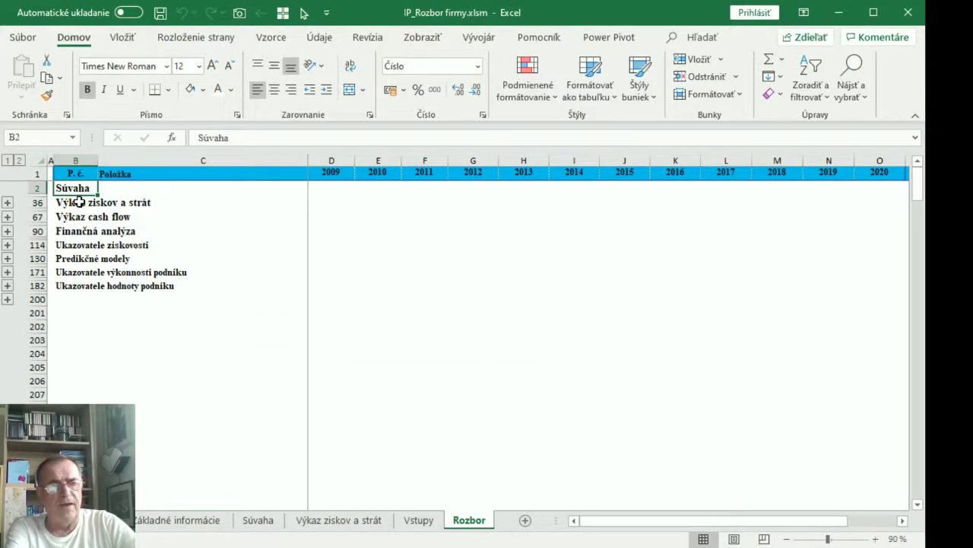
left_click(79, 202)
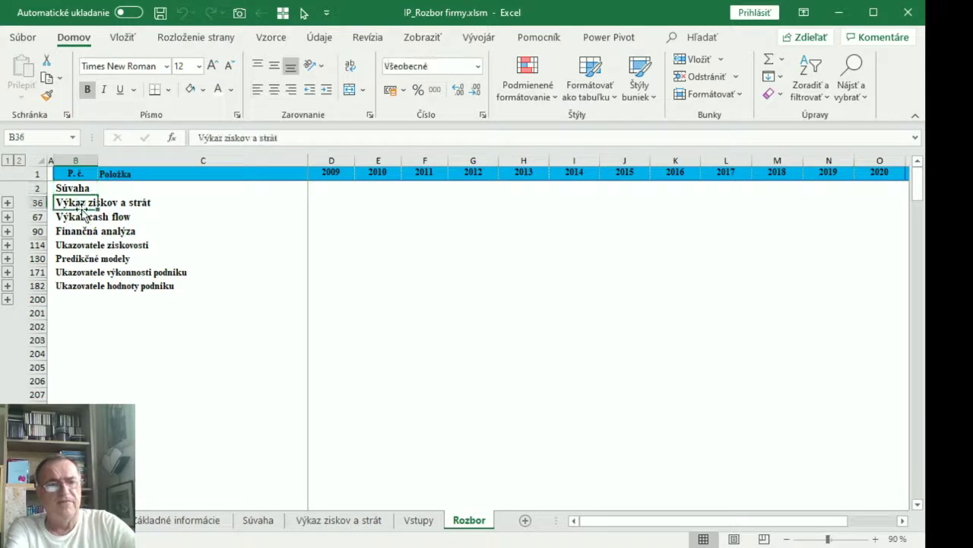
left_click(81, 217)
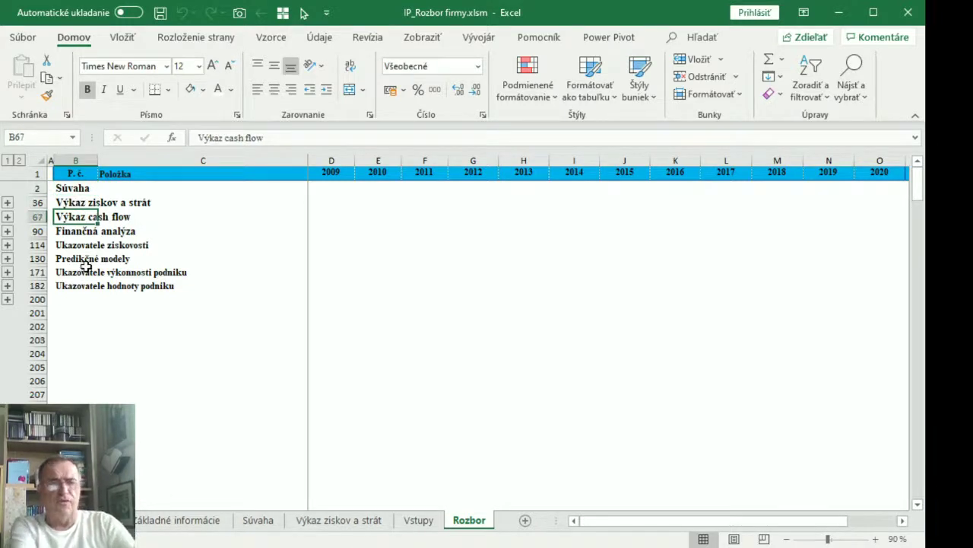
left_click(71, 231)
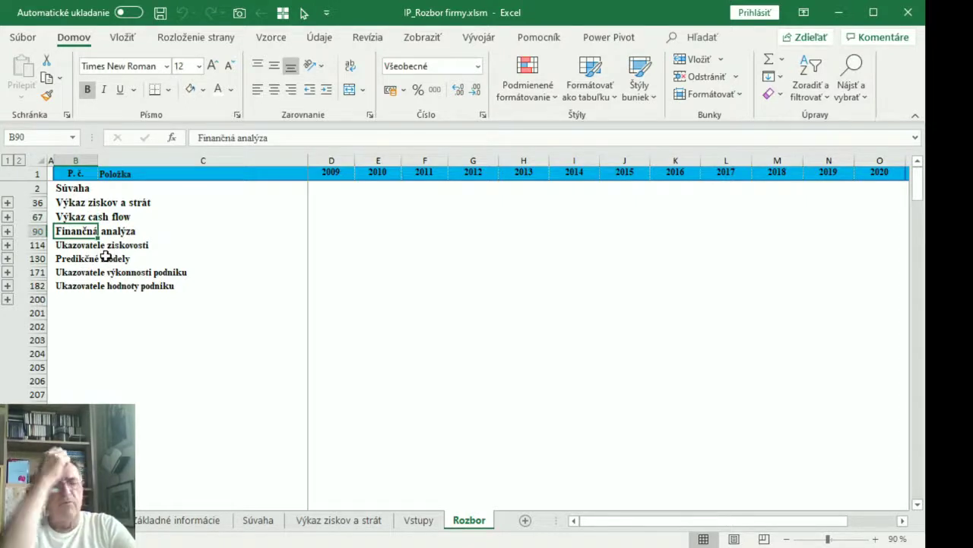
left_click(66, 245)
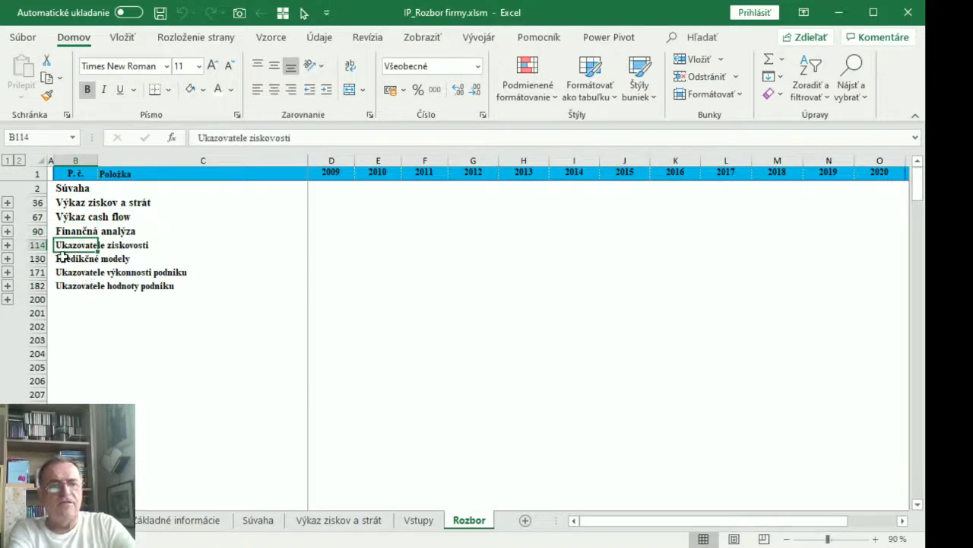
left_click(64, 258)
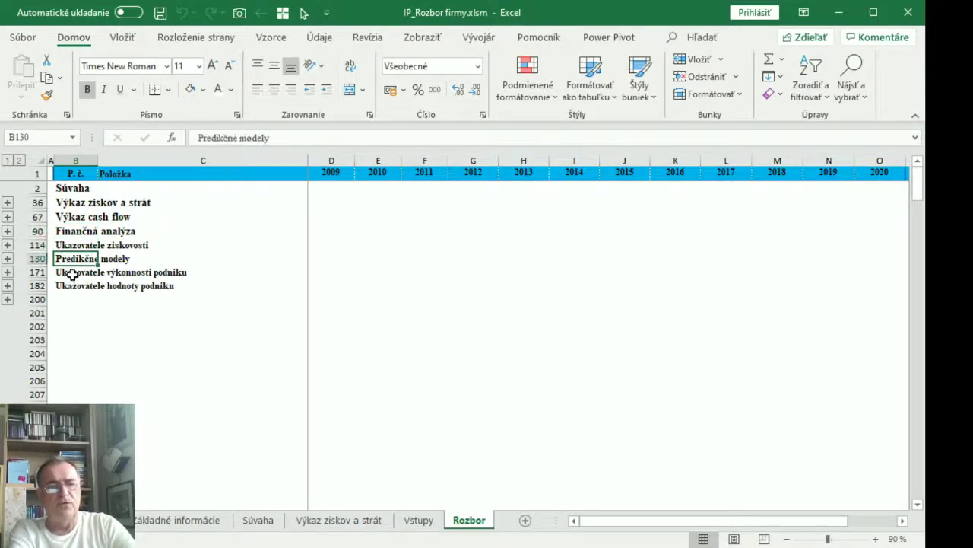
left_click(72, 273)
left_click(68, 286)
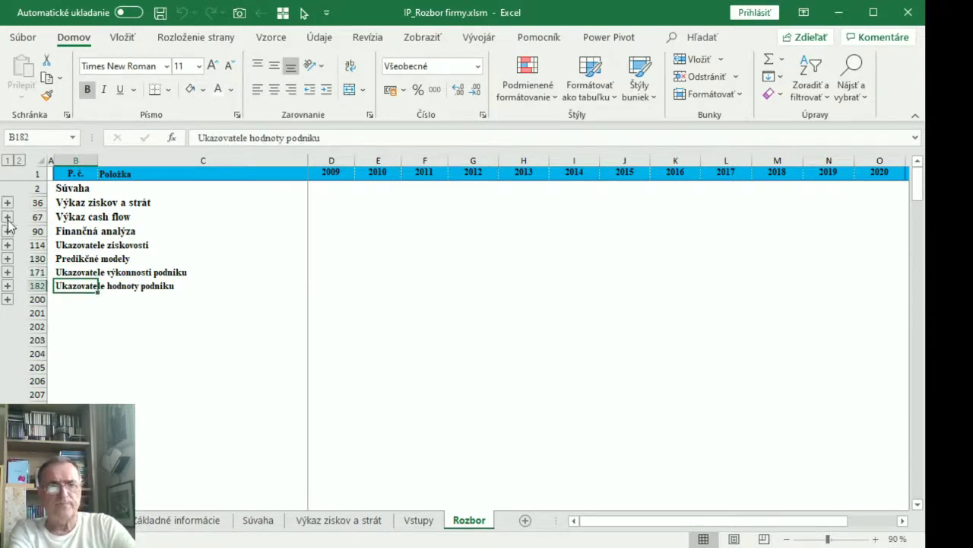
- Expand all row groups and view the Súvaha trend charts for MAJETOK, Neobežný majetok, Obežný majetok, Zásoby and Finanční majetek
left_click(20, 160)
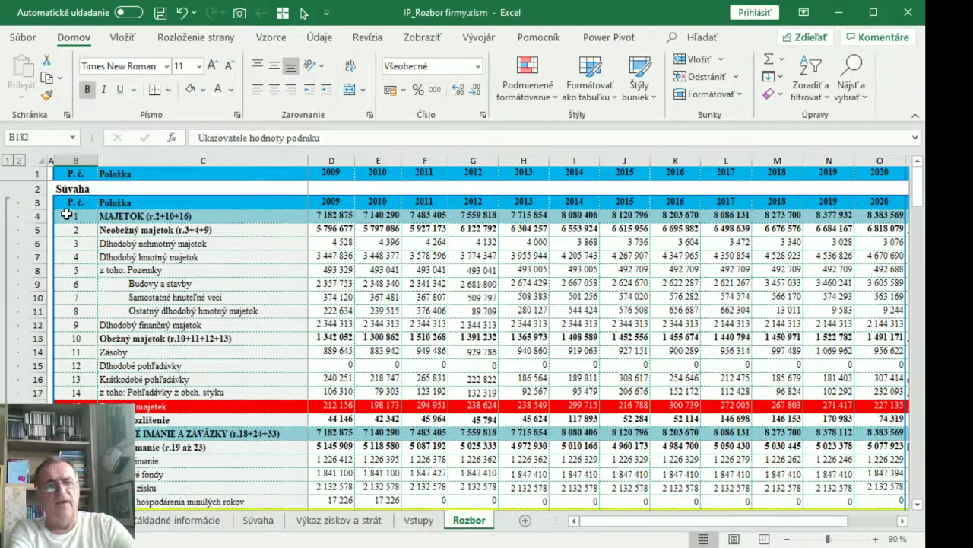
left_click(131, 217)
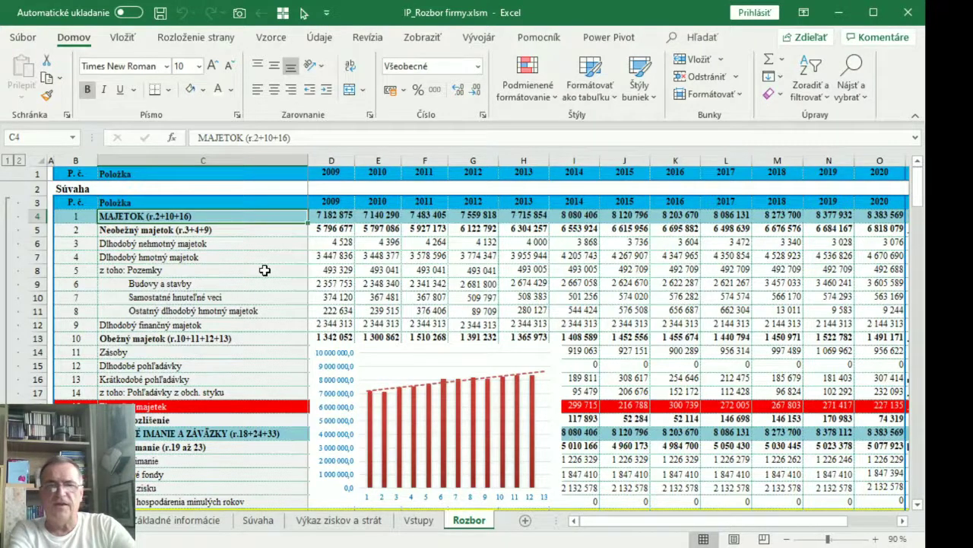
left_click(881, 216)
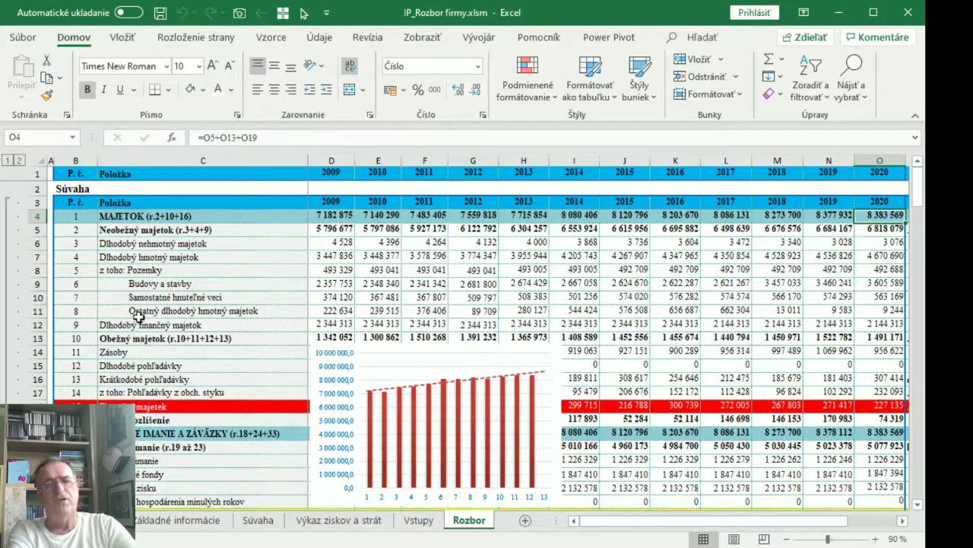
left_click(132, 229)
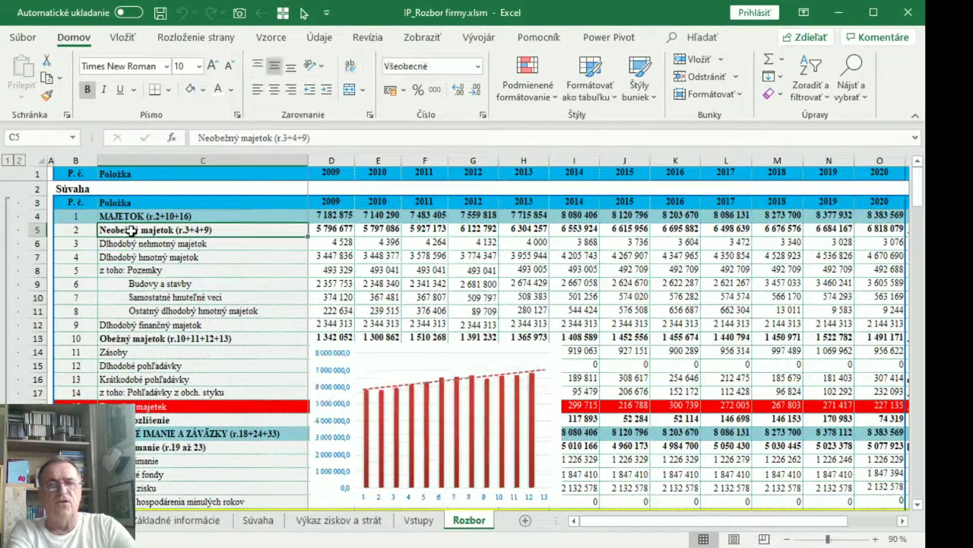
left_click(135, 337)
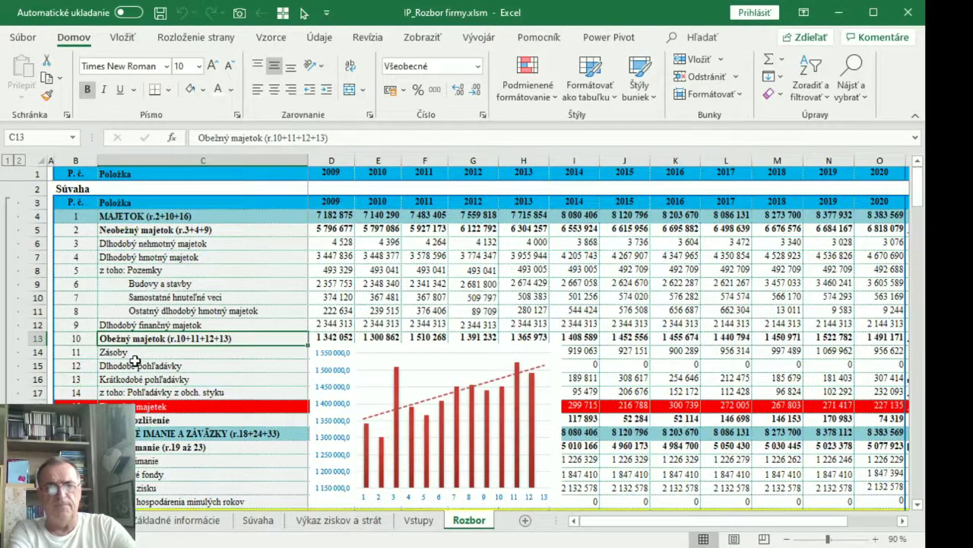
left_click(128, 352)
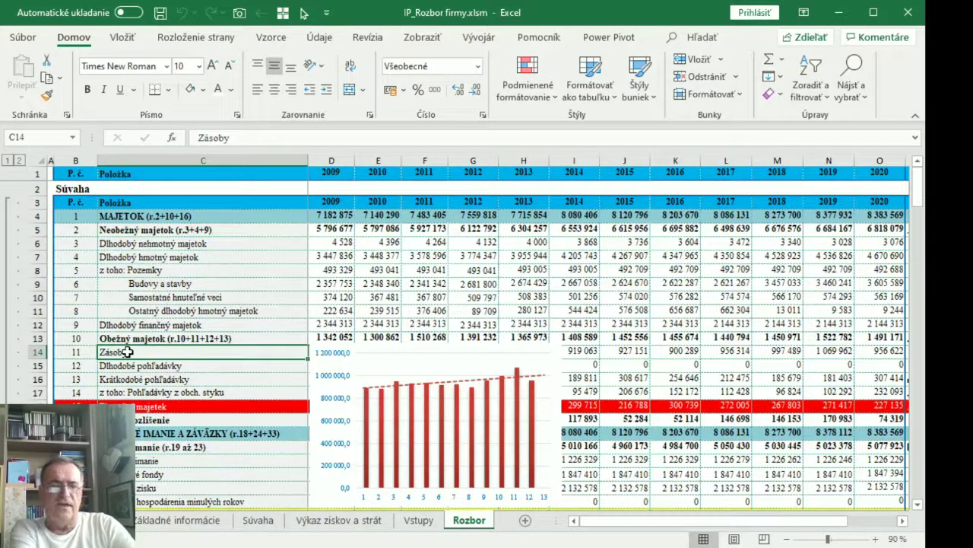
left_click(122, 407)
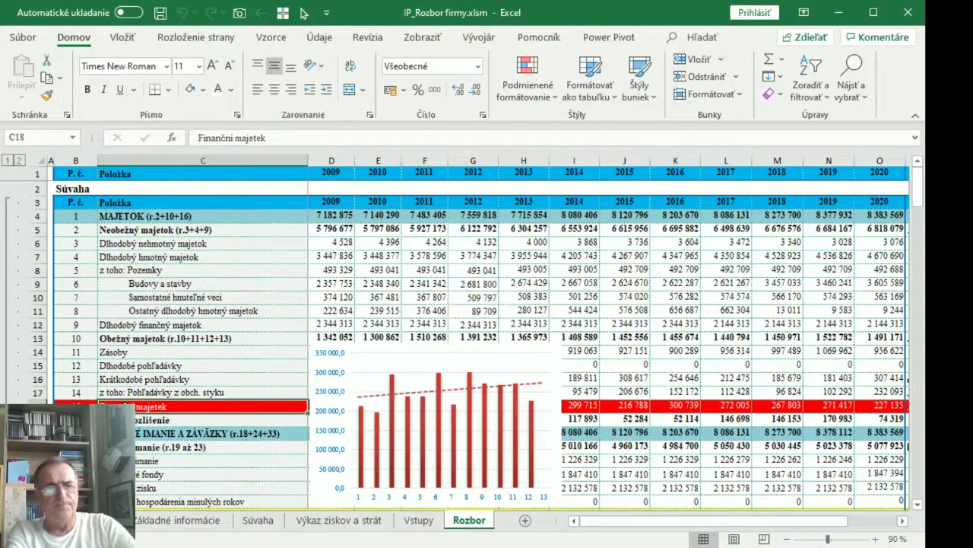
- View the Súvaha trend charts for VLASTNÉ IMANIE A ZÁVÄZKY, Vlastné imanie and Záväzky
scroll(155, 381, "down", 3)
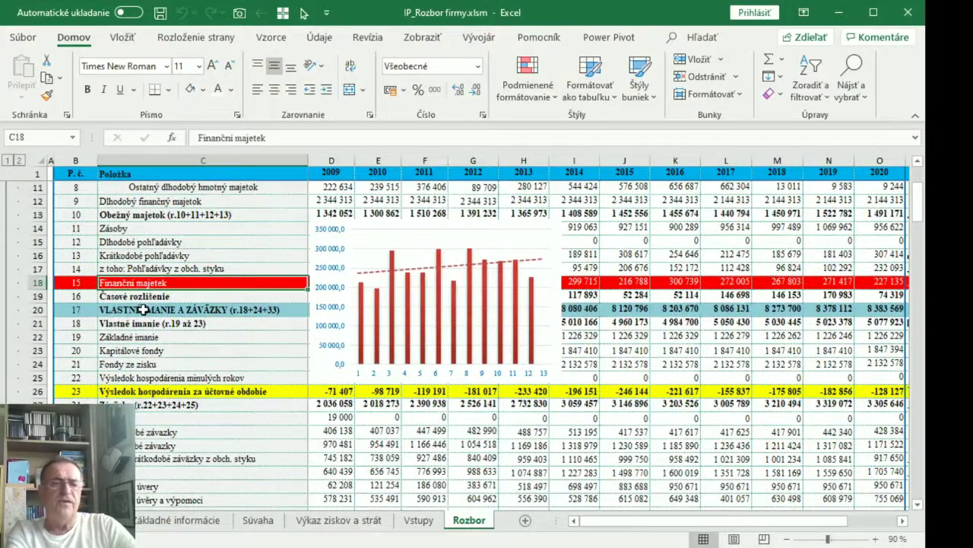
left_click(143, 309)
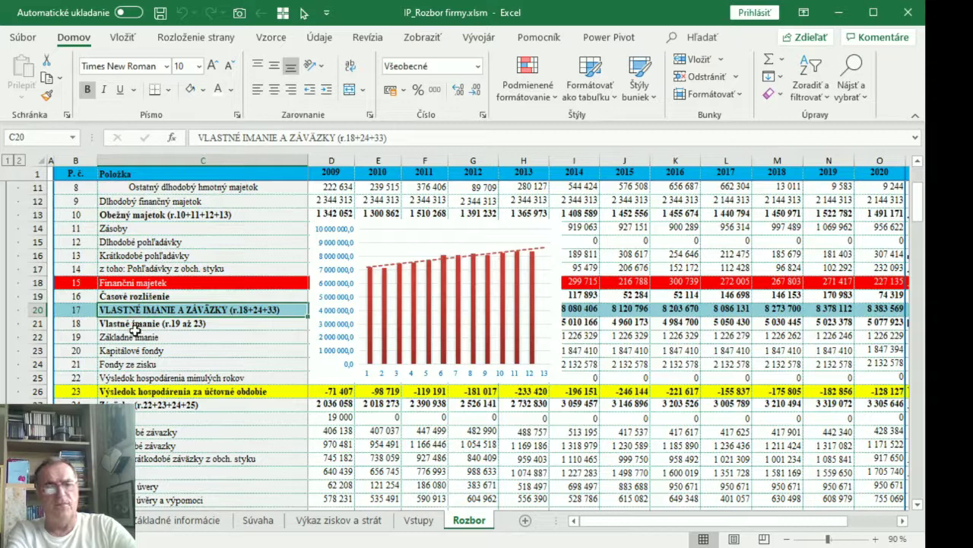
left_click(134, 324)
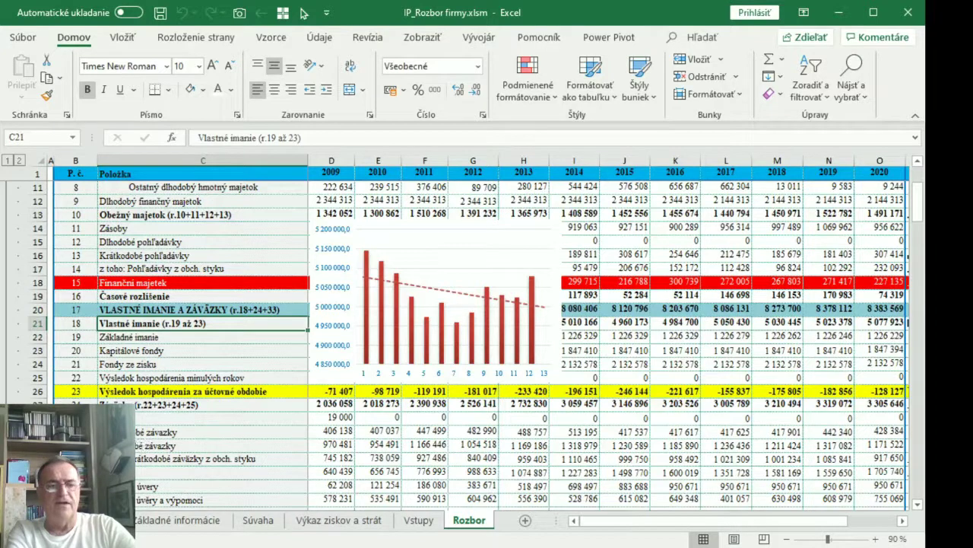
left_click(127, 404)
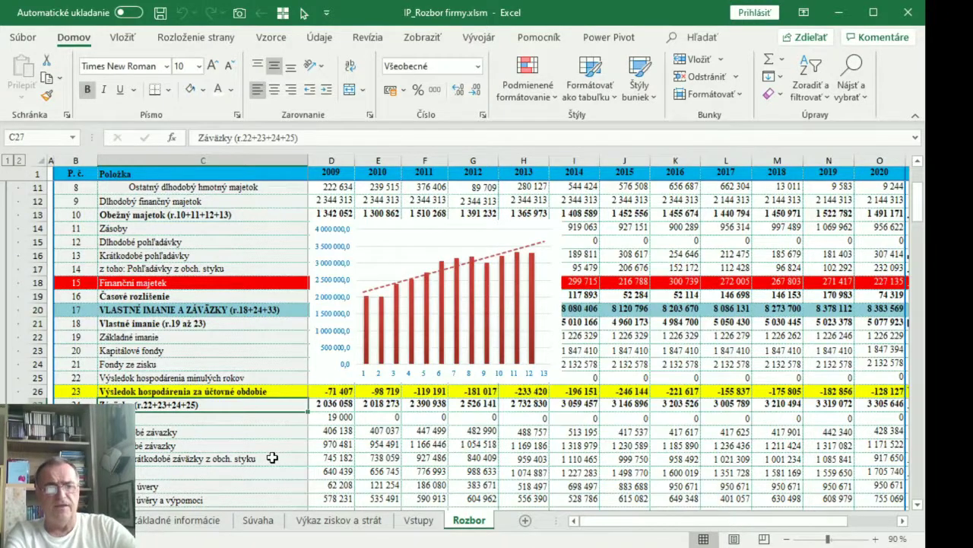
- View the Výkaz ziskov a strát charts for Výnosy z hospodárskej činnosti, Náklady na hospodársku činnosť and Prevádzkový hospodársky výsledok
scroll(273, 457, "down", 7)
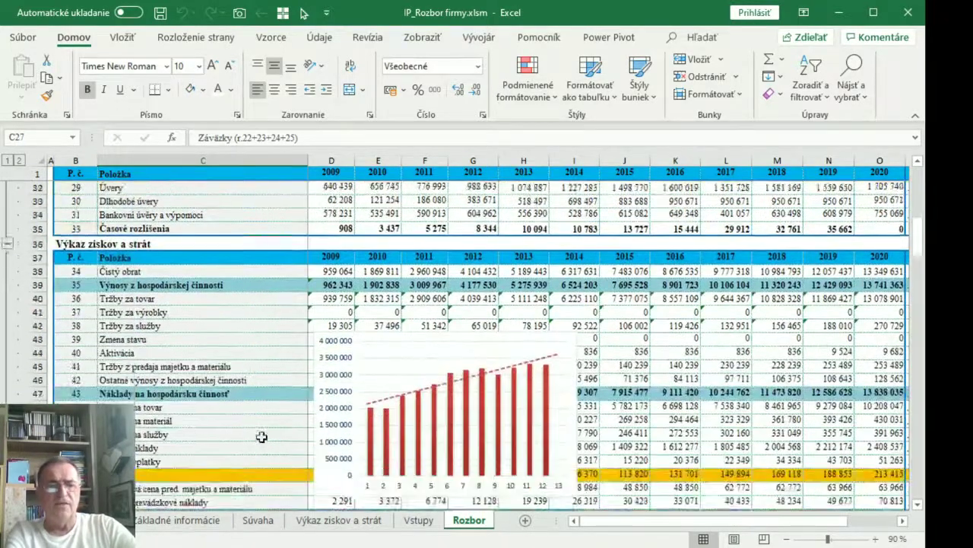
scroll(262, 437, "down", 1)
left_click(75, 204)
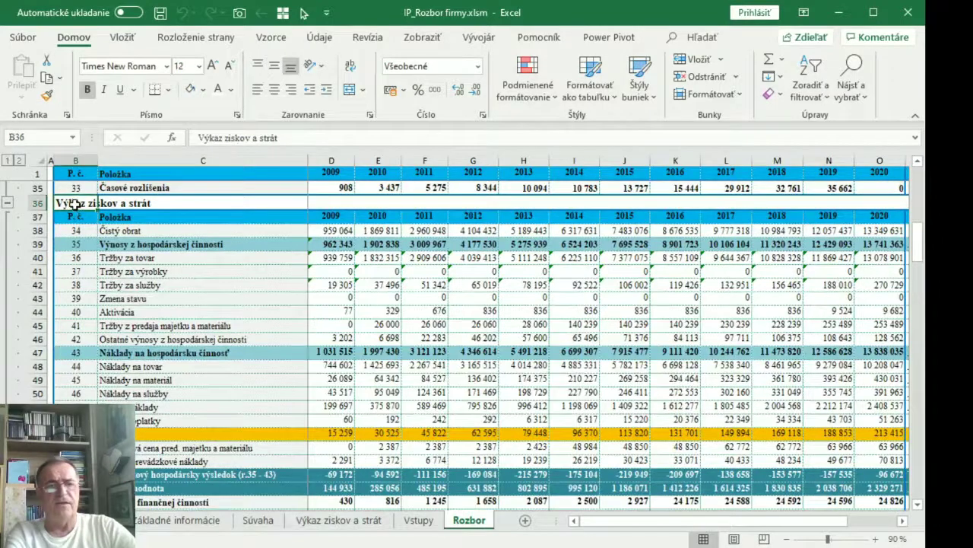
left_click(141, 245)
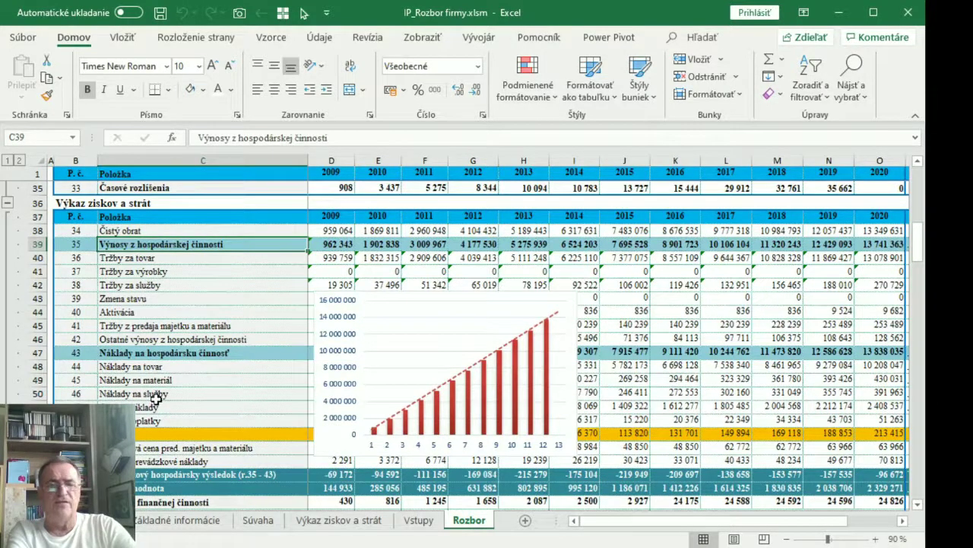
left_click(140, 352)
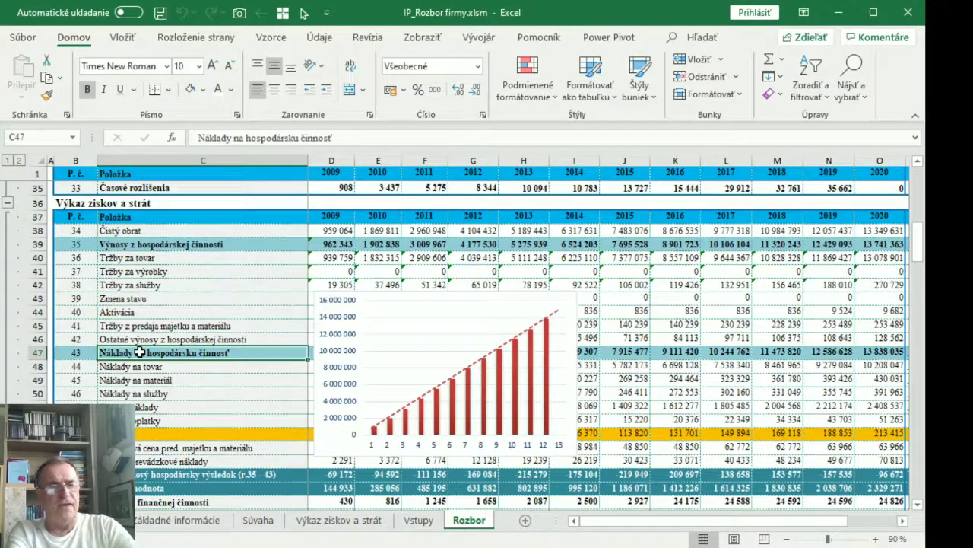
scroll(148, 450, "down", 2)
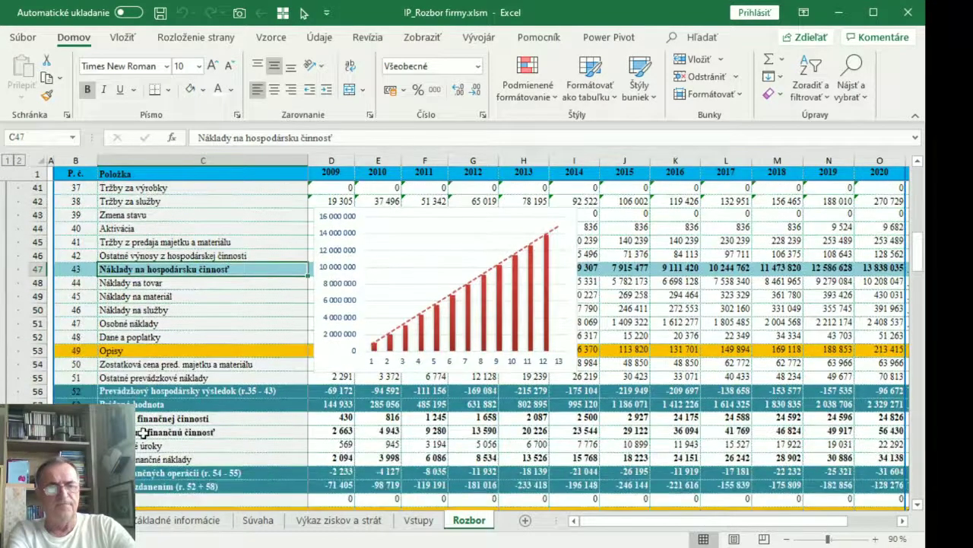
left_click(126, 390)
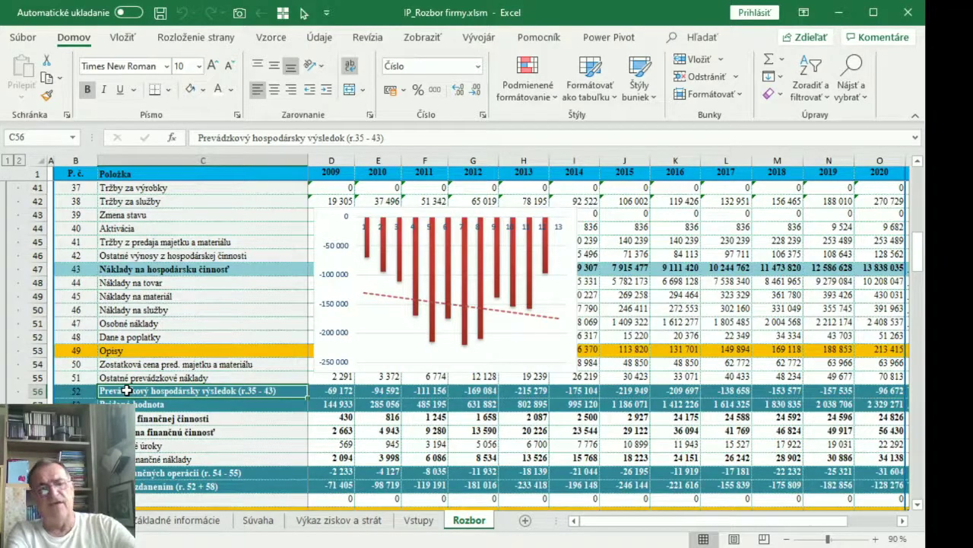
- View the profit trend charts for HV z finančných operácií and HV za účtovné obdobie po zdanení
scroll(130, 396, "down", 4)
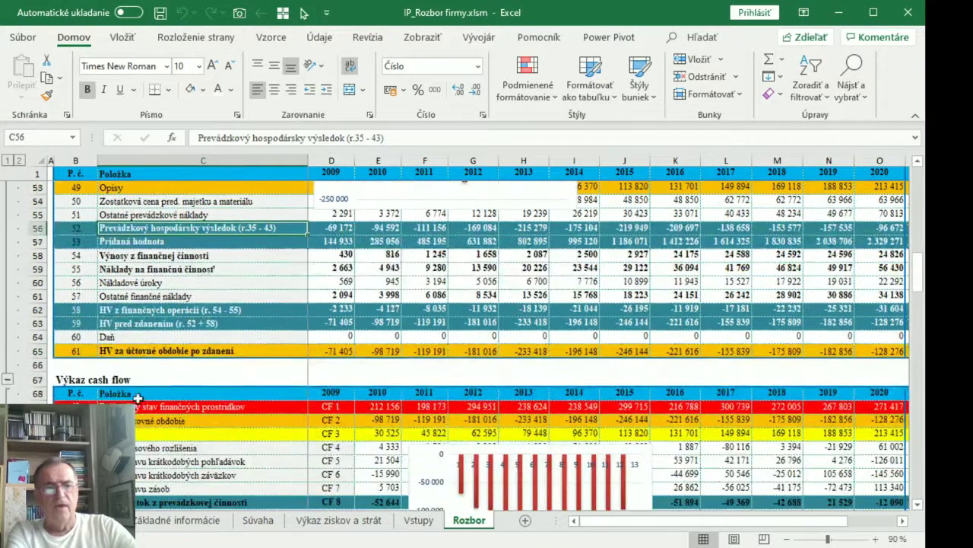
left_click(131, 311)
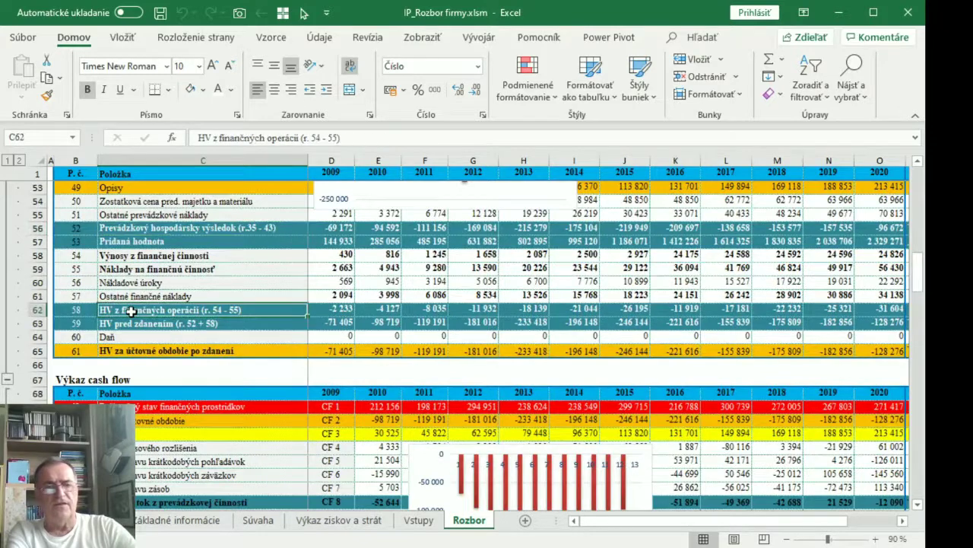
scroll(131, 304, "up", 4)
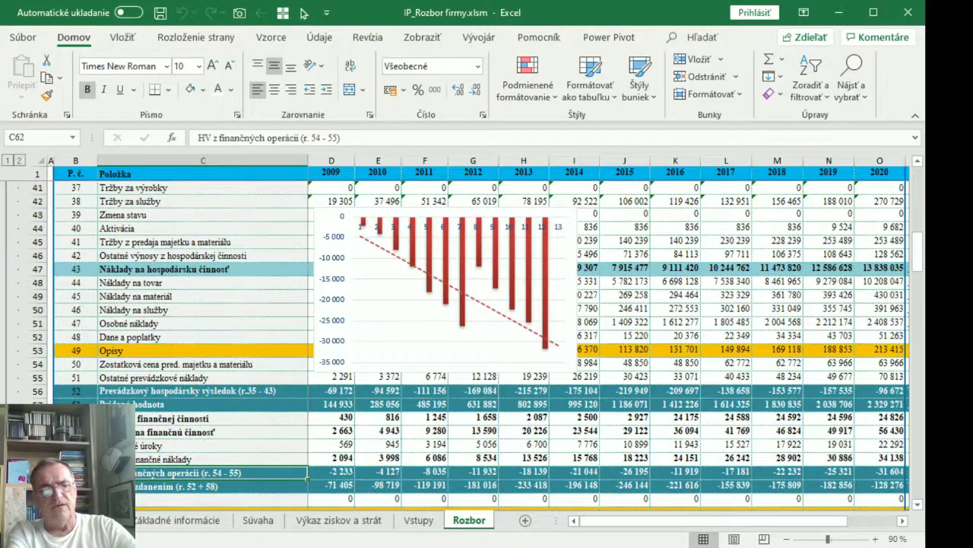
scroll(479, 319, "down", 1)
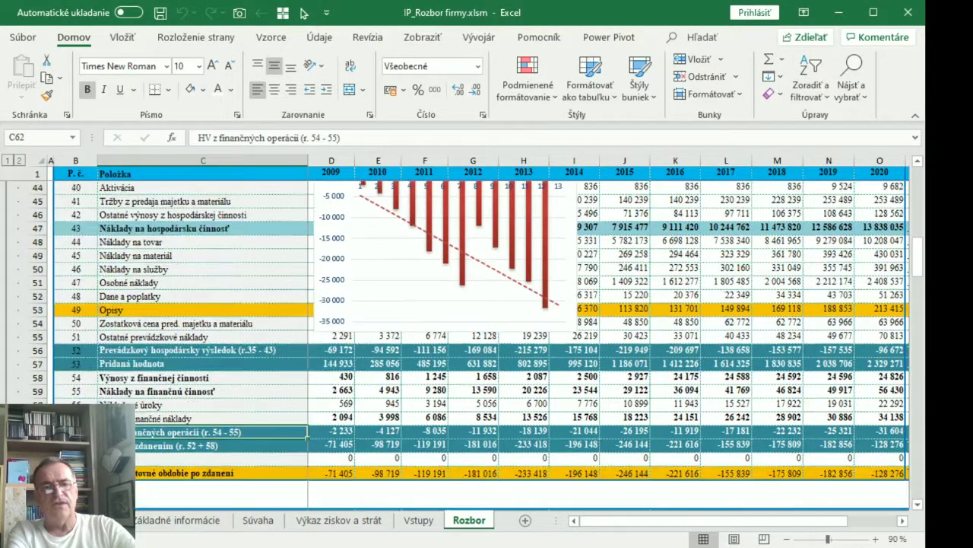
left_click(220, 472)
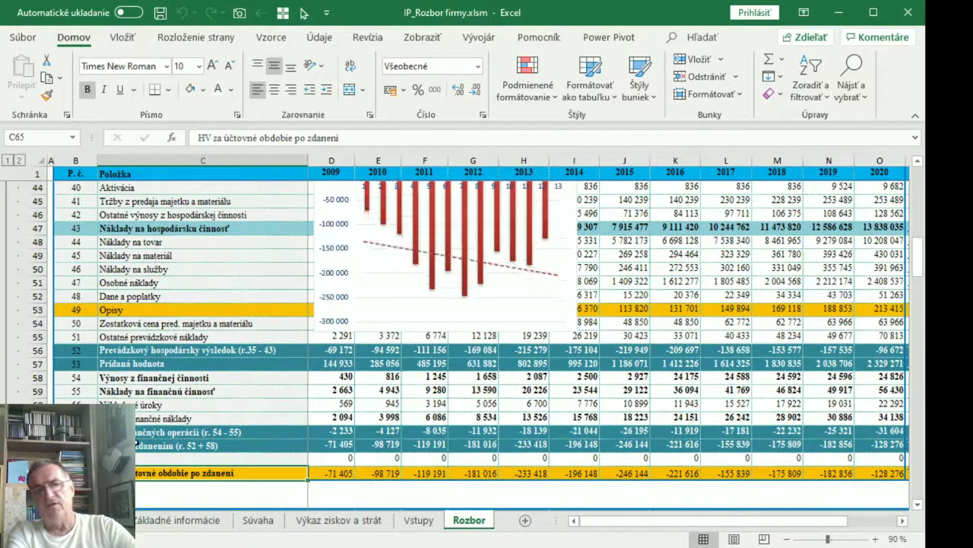
- View the Výkaz cash flow charts for Počiatočný stav finančných prostriedkov and Peňažný tok z prevádzkovej činnosti
scroll(138, 440, "down", 4)
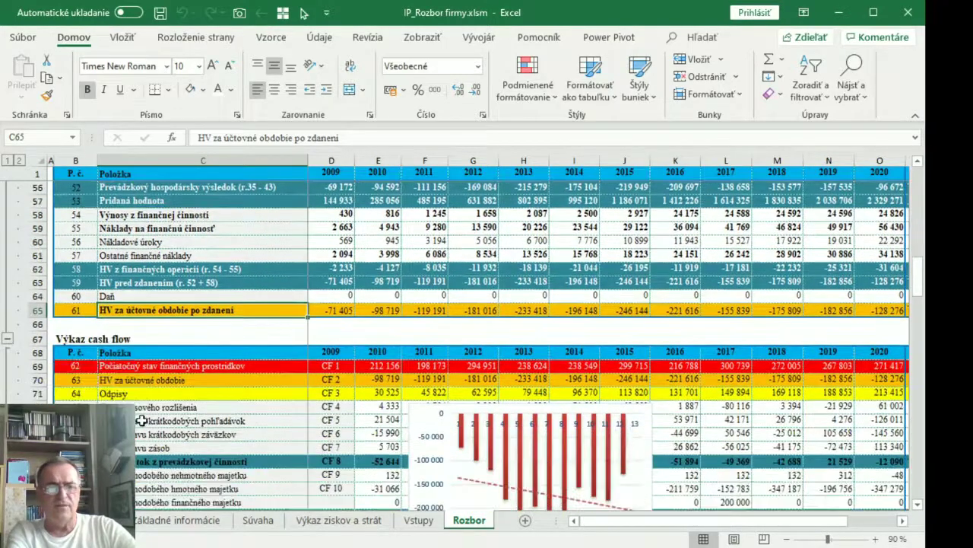
left_click(114, 367)
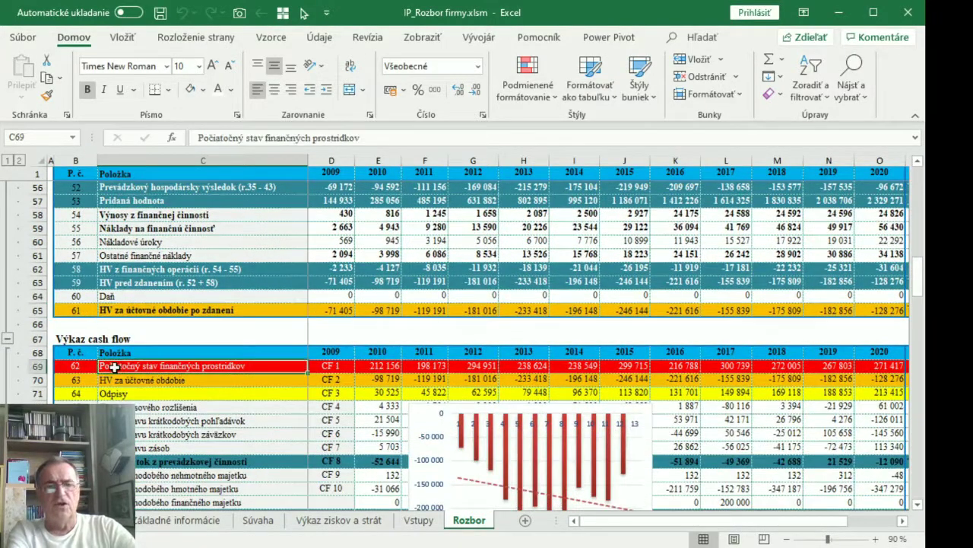
scroll(152, 426, "down", 3)
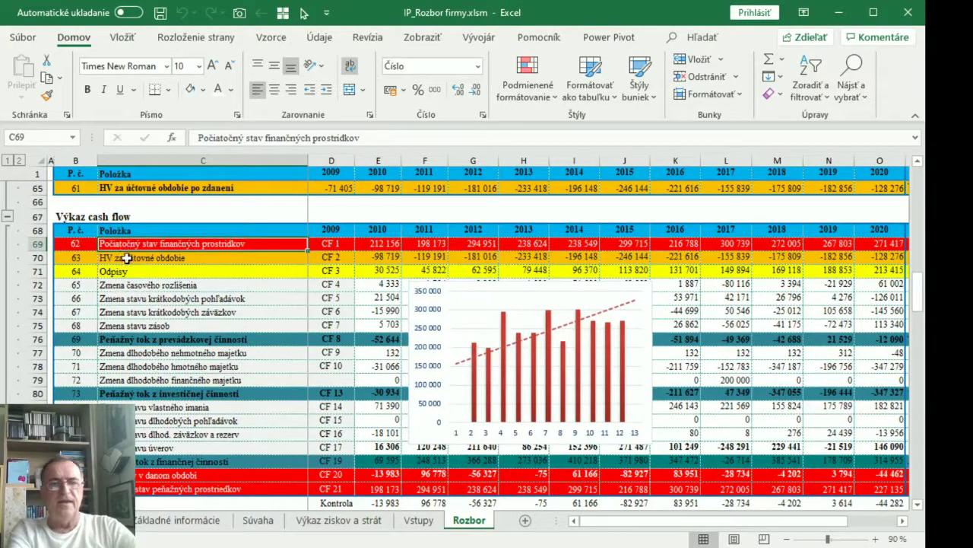
left_click(138, 342)
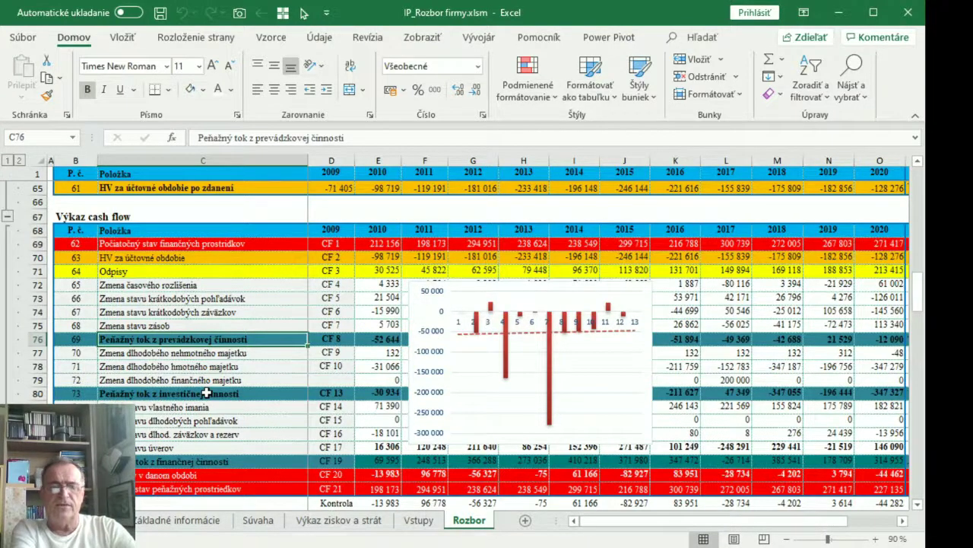
- View the Výkaz cash flow charts for Peňažný tok z investičnej činnosti, Peňažný tok z finančnej činnosti and Konečný stav peňažných prostriedkov
left_click(676, 340)
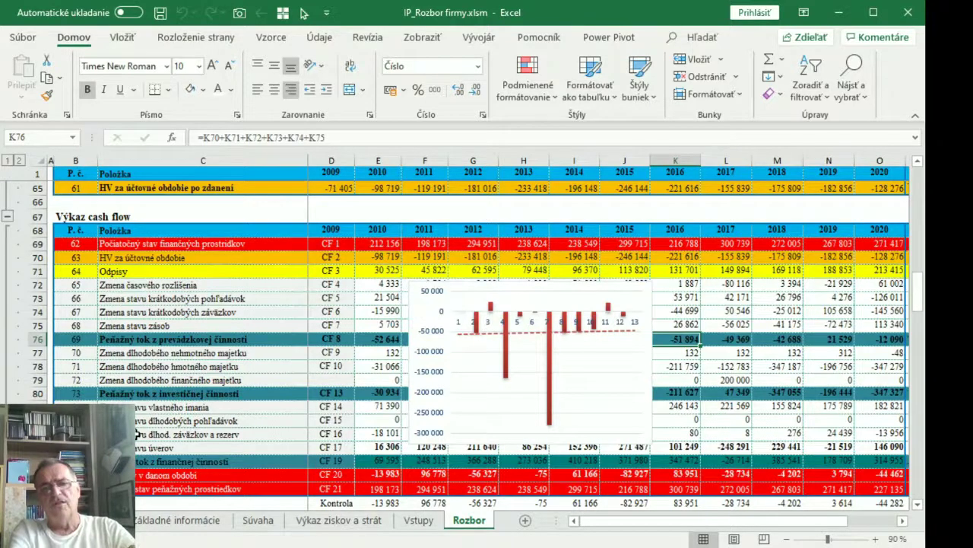
left_click(130, 393)
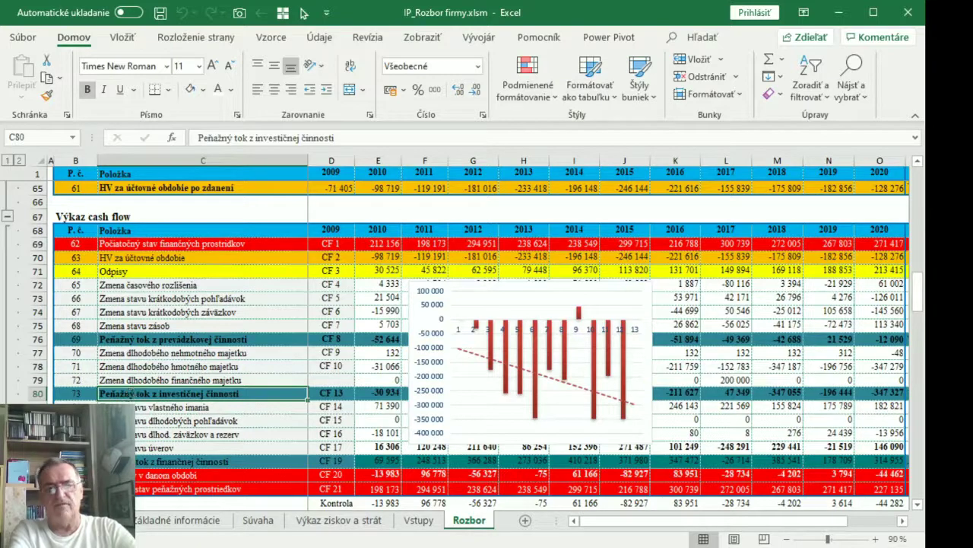
scroll(137, 422, "down", 2)
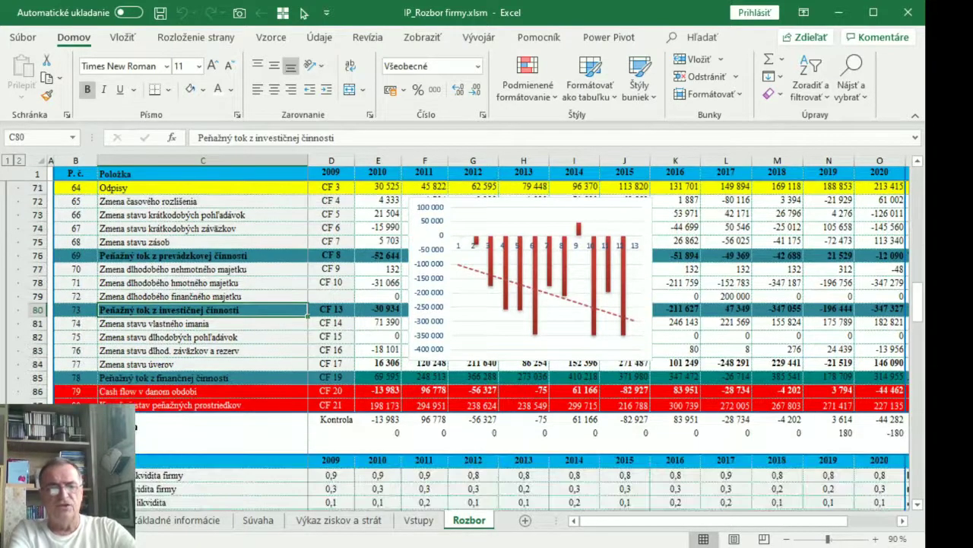
left_click(139, 378)
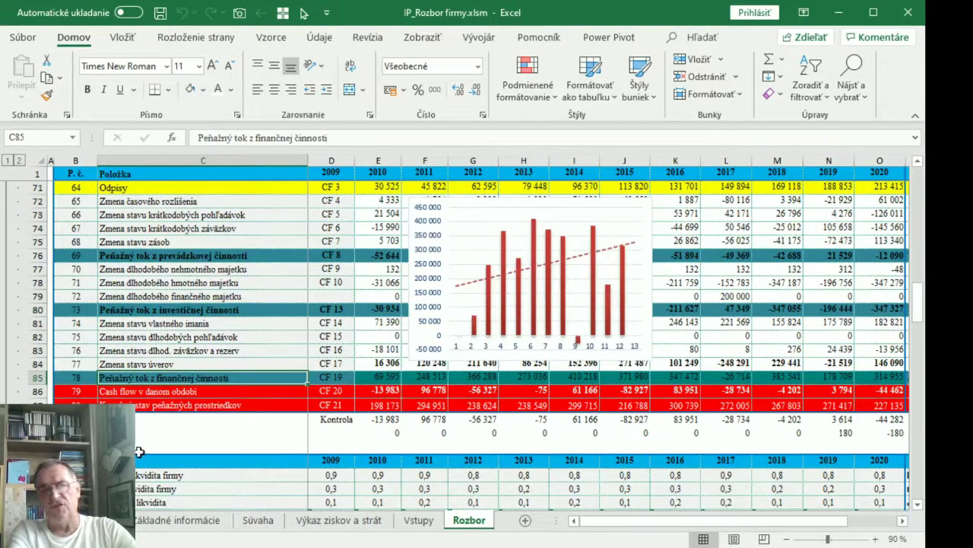
left_click(140, 404)
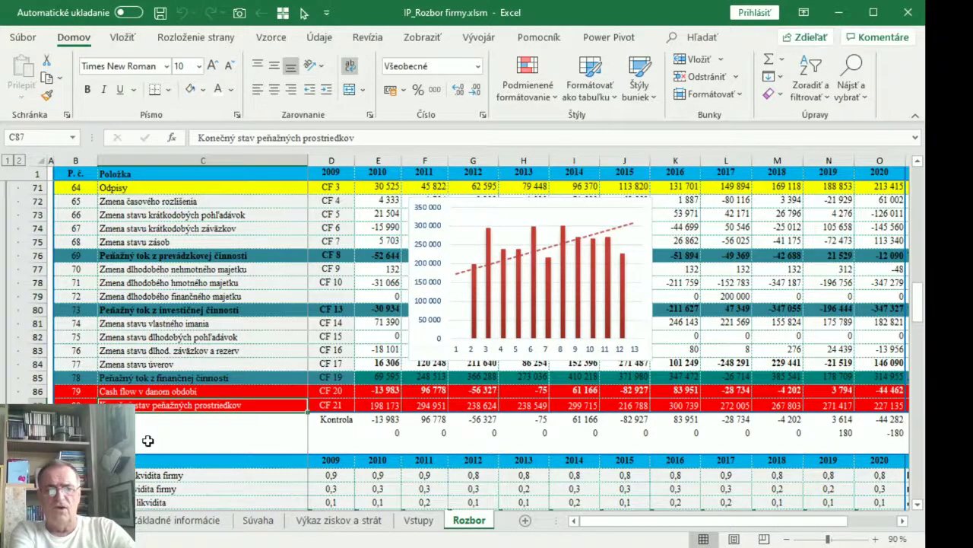
- View the Finančná analýza liquidity and turnover charts for Celková likvidita firmy, Pracovný kapitál, Doba obratu zásob and Doba obratu záväzkov
scroll(147, 440, "down", 4)
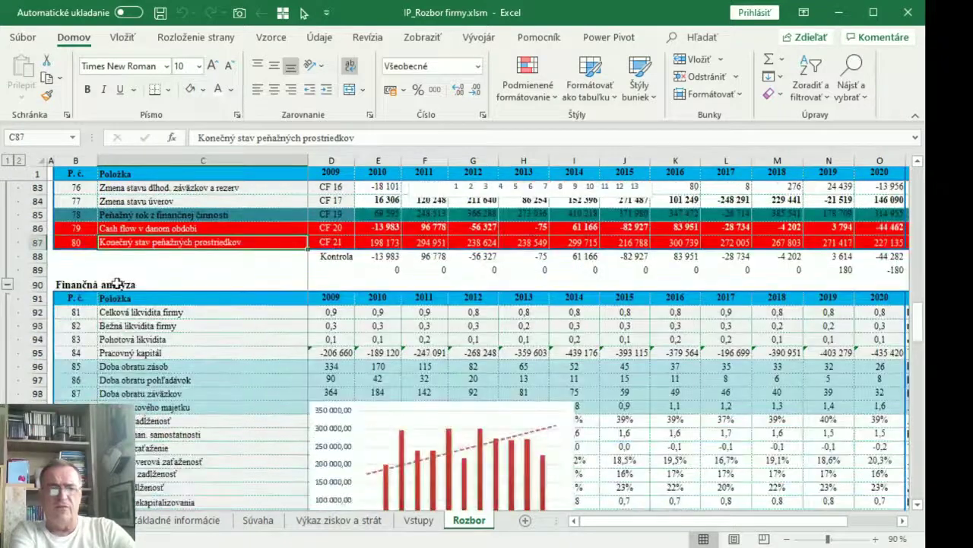
scroll(105, 254, "down", 2)
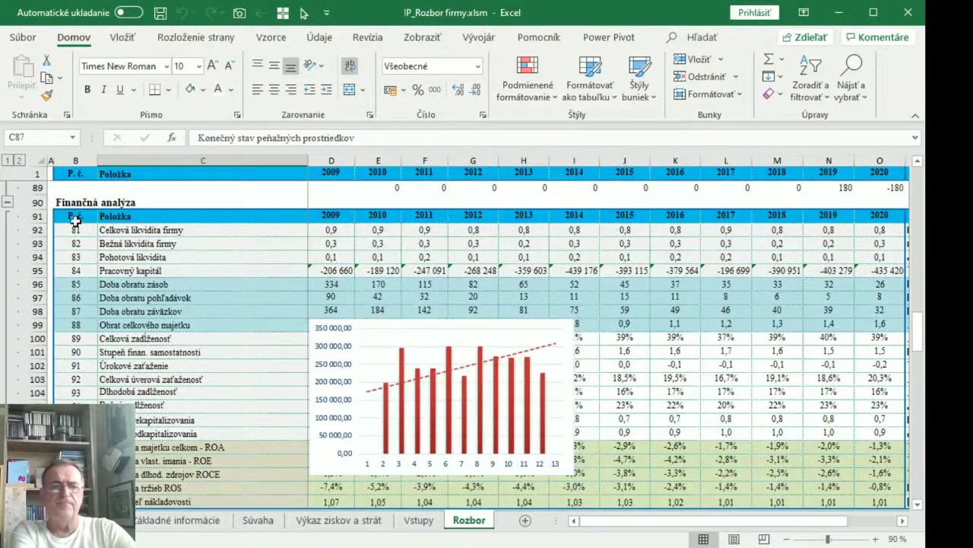
left_click_drag(100, 227, 106, 270)
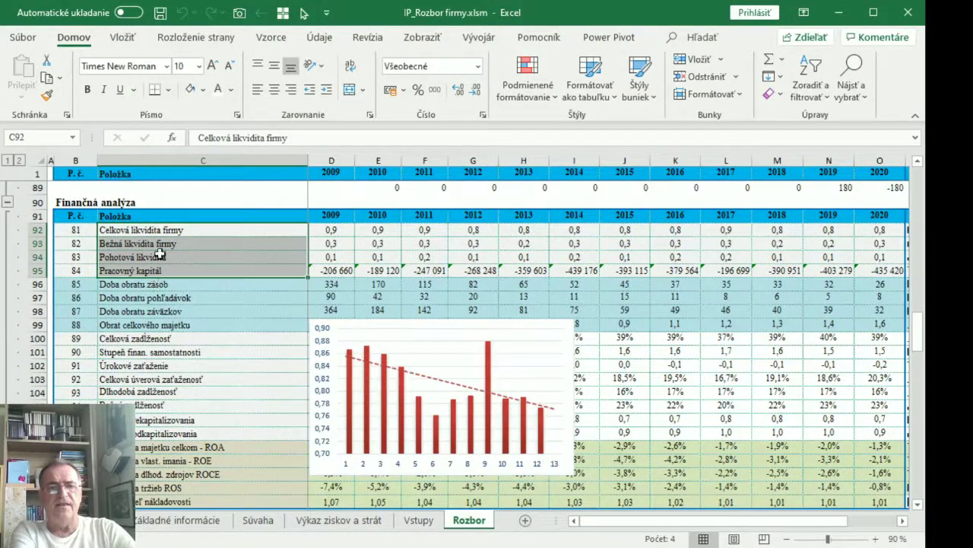
left_click(133, 271)
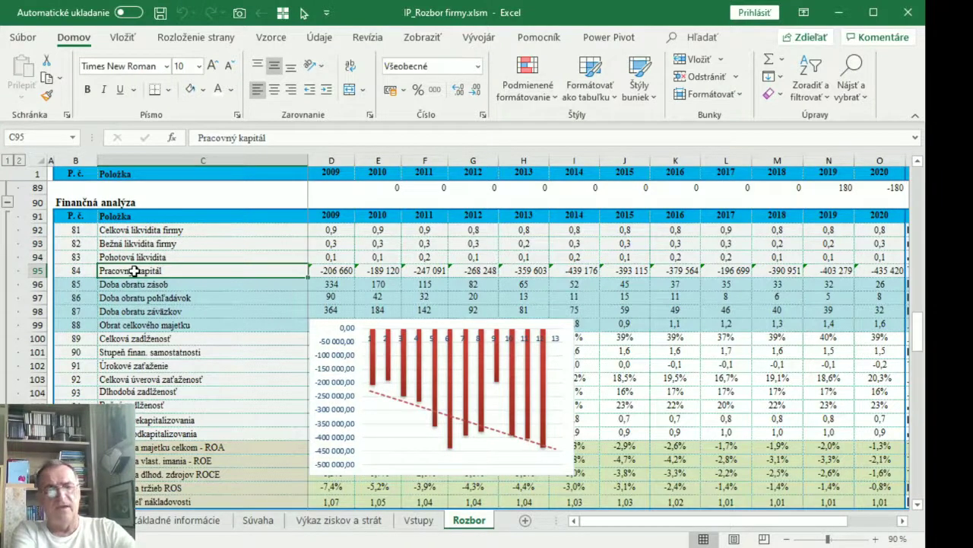
left_click_drag(134, 283, 137, 324)
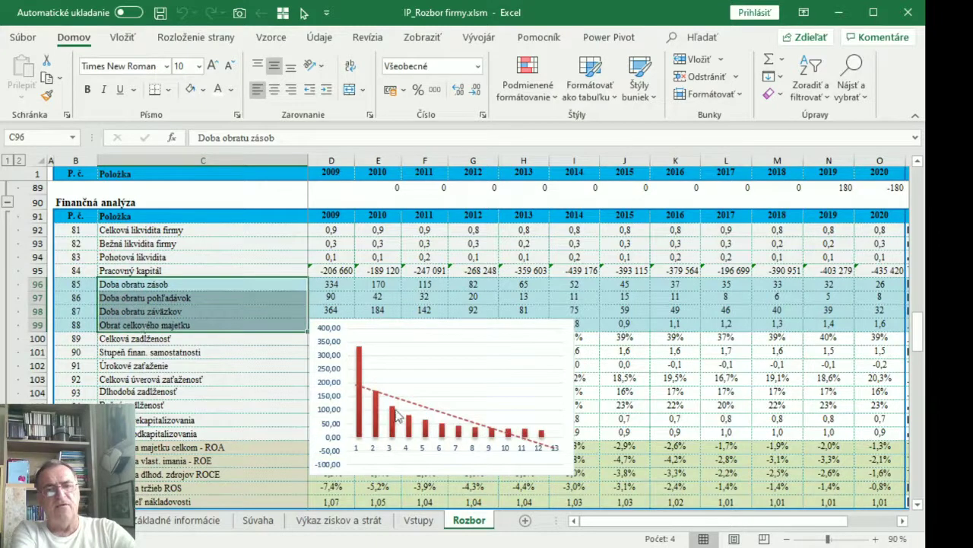
left_click(123, 311)
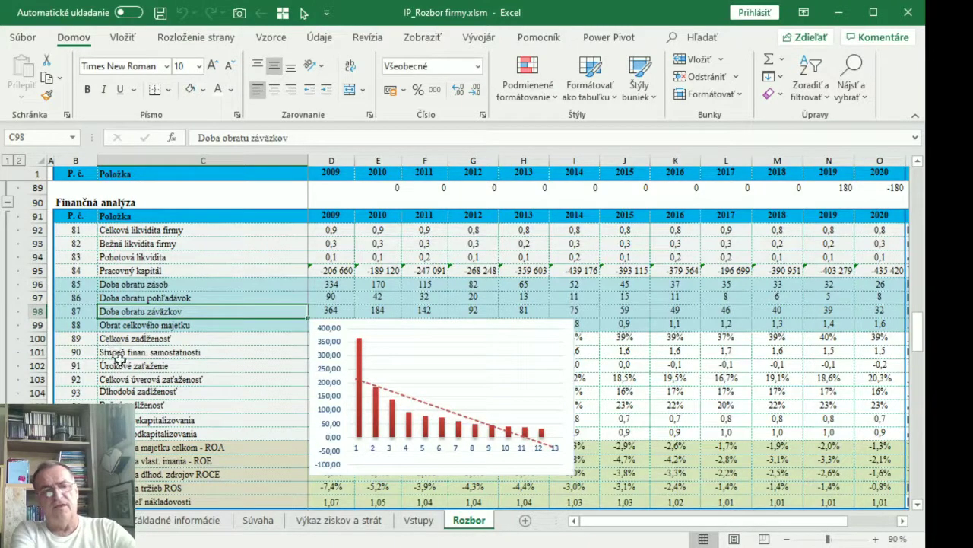
- View the indebtedness indicators from Celková zadlženosť down to the charts for Stupeň prekapitalizovania and Stupeň podkapitalizovania
left_click(121, 340)
left_click_drag(121, 340, 121, 433)
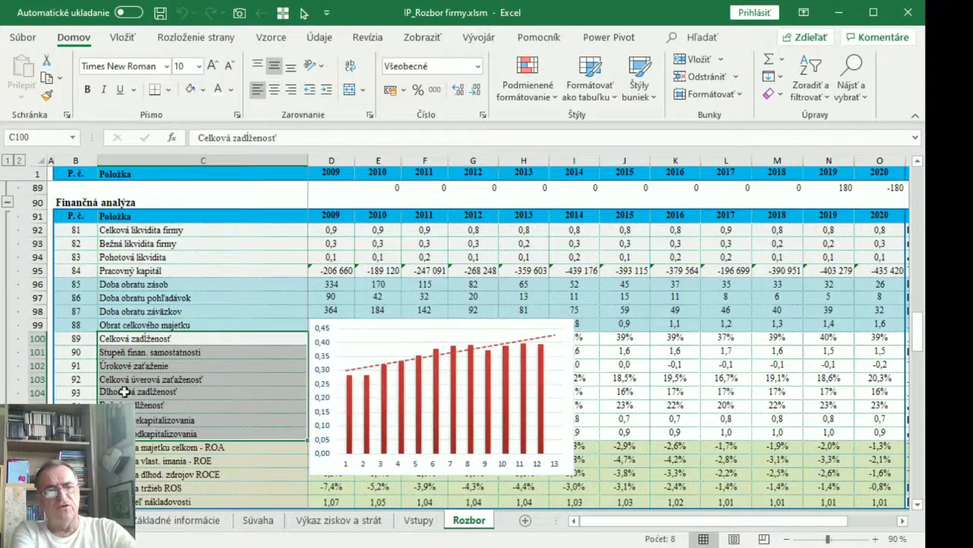
left_click(130, 338)
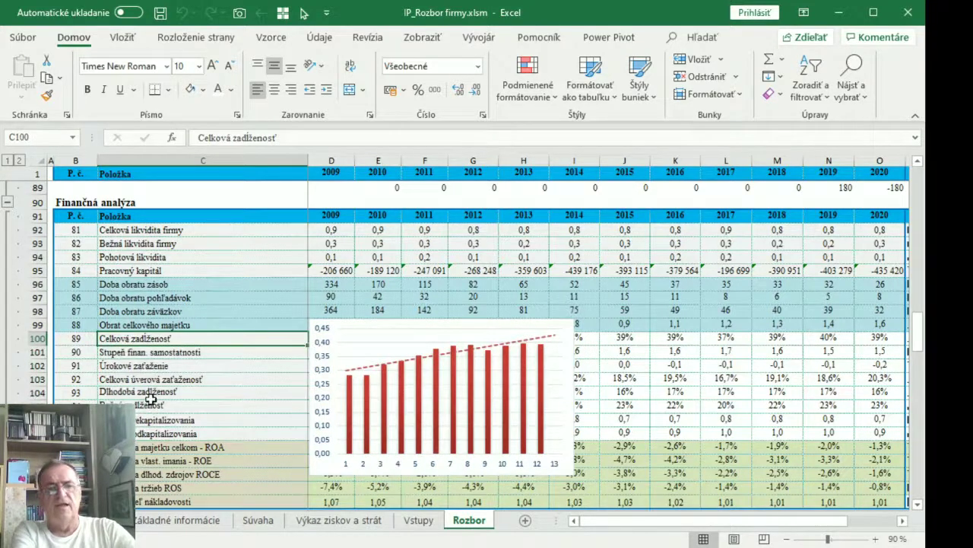
left_click(122, 419)
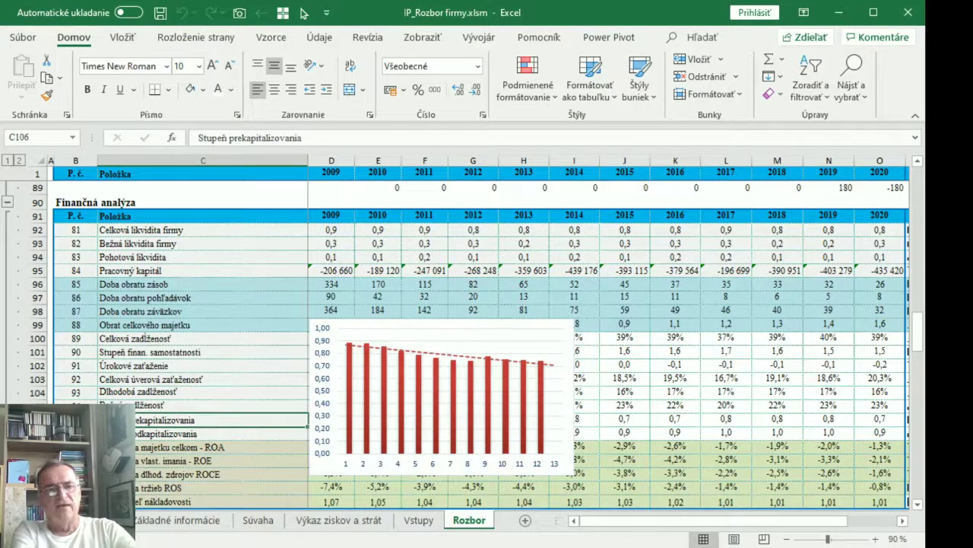
left_click(175, 433)
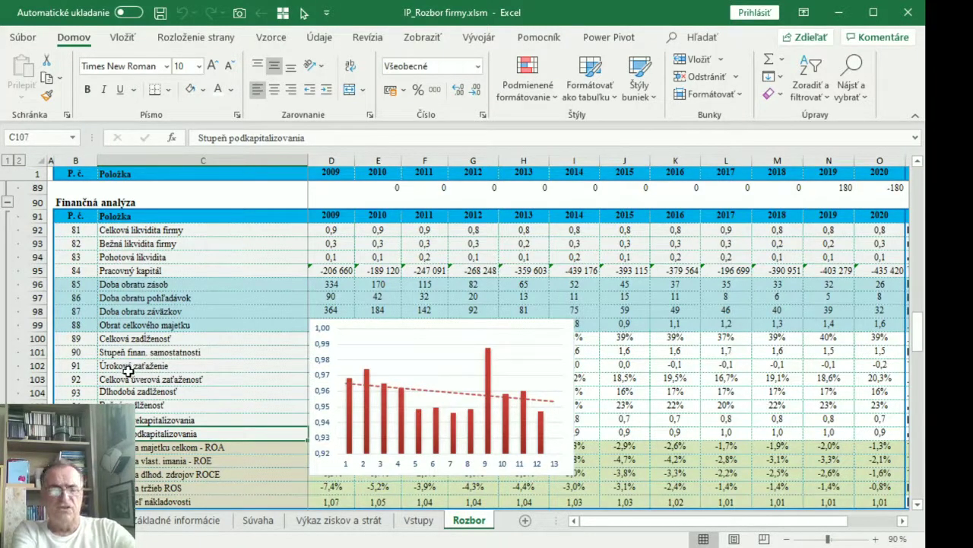
- View the trend charts of the rentability indicators ROA, ROE, ROCE and ROS and of Ukazovateľ nákladovosti
scroll(128, 370, "down", 1)
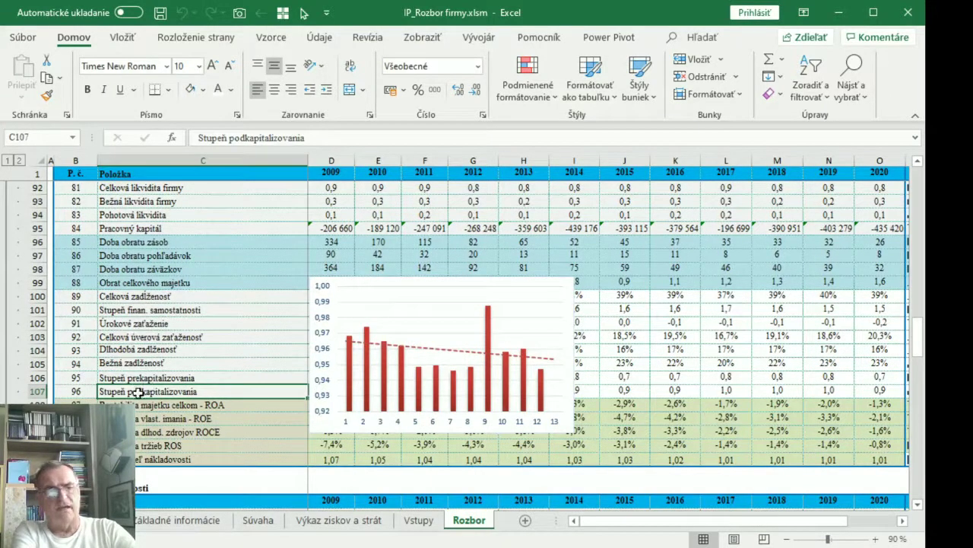
left_click_drag(137, 407, 136, 461)
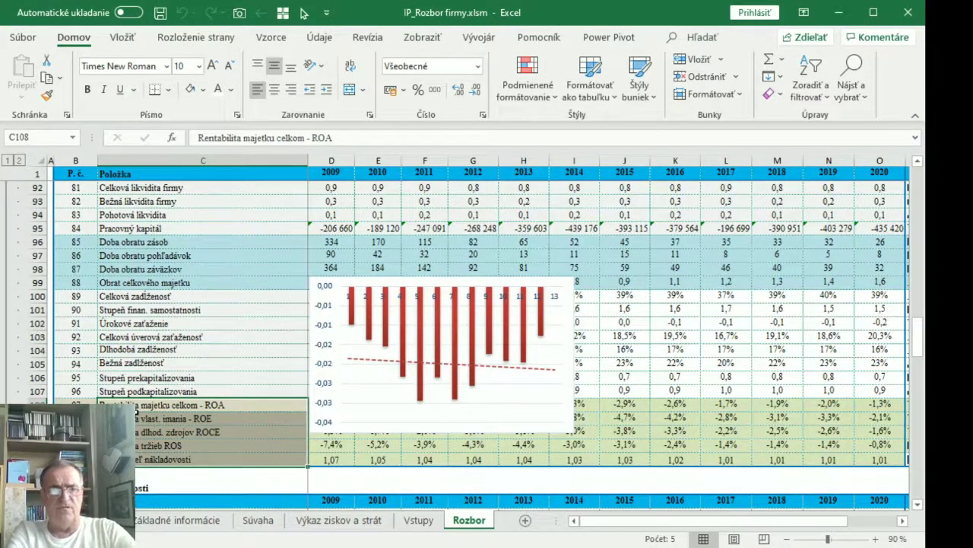
left_click(135, 405)
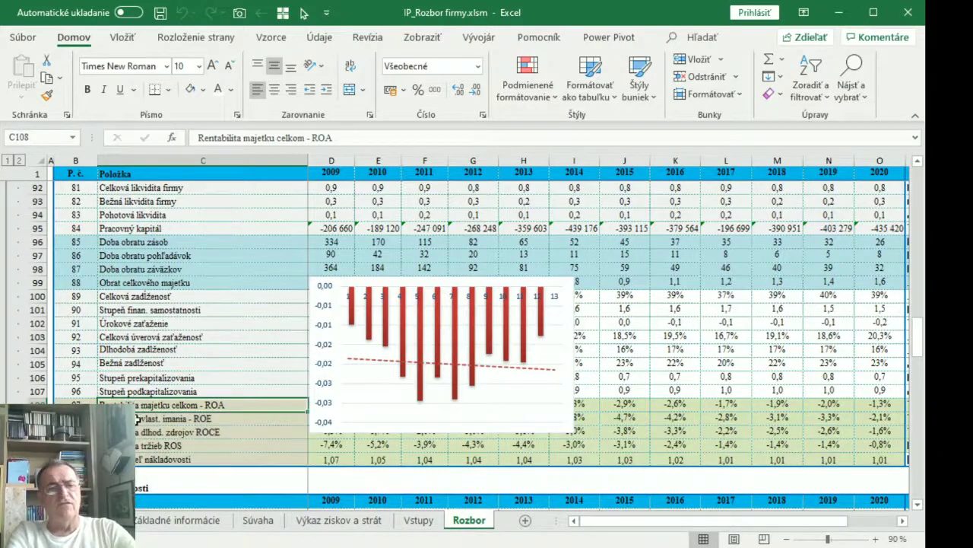
left_click(136, 418)
left_click(137, 432)
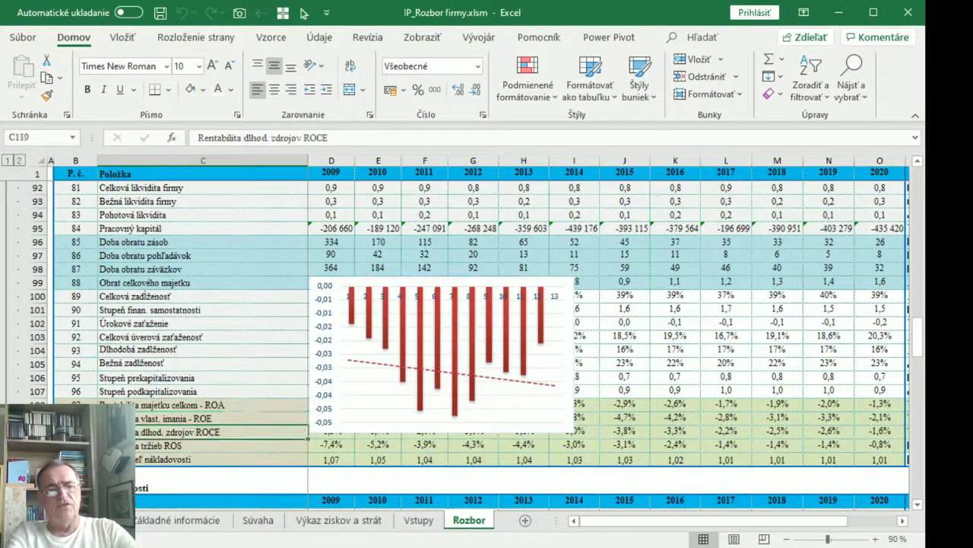
left_click(137, 446)
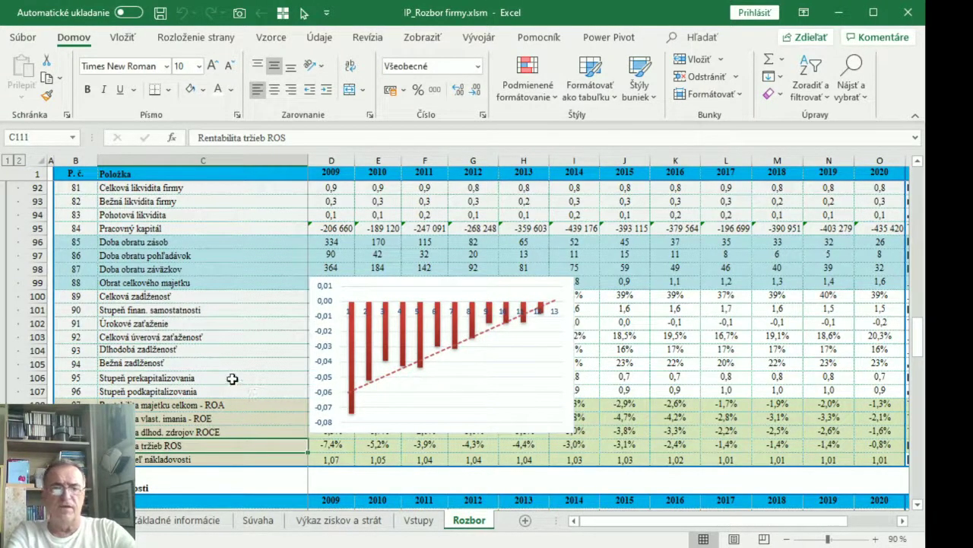
left_click(155, 459)
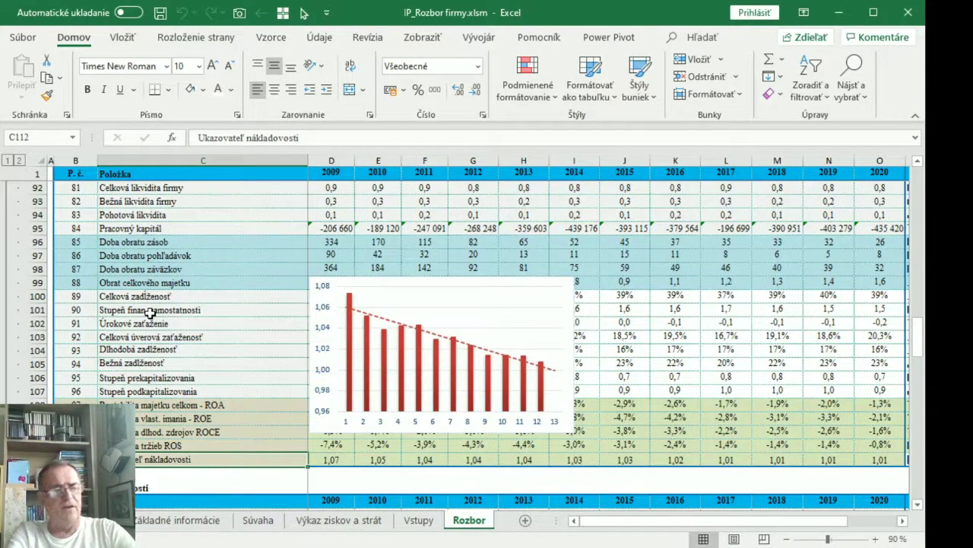
- View the Ukazovatele ziskovosti section with its trend charts for EBIT, EBITDA and NOPAT
scroll(150, 313, "down", 2)
scroll(150, 320, "down", 3)
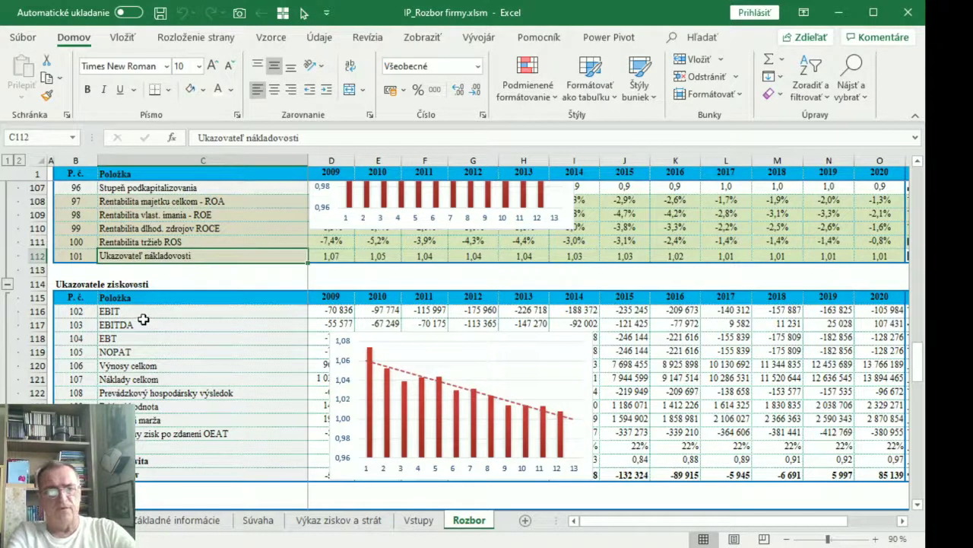
left_click(96, 283)
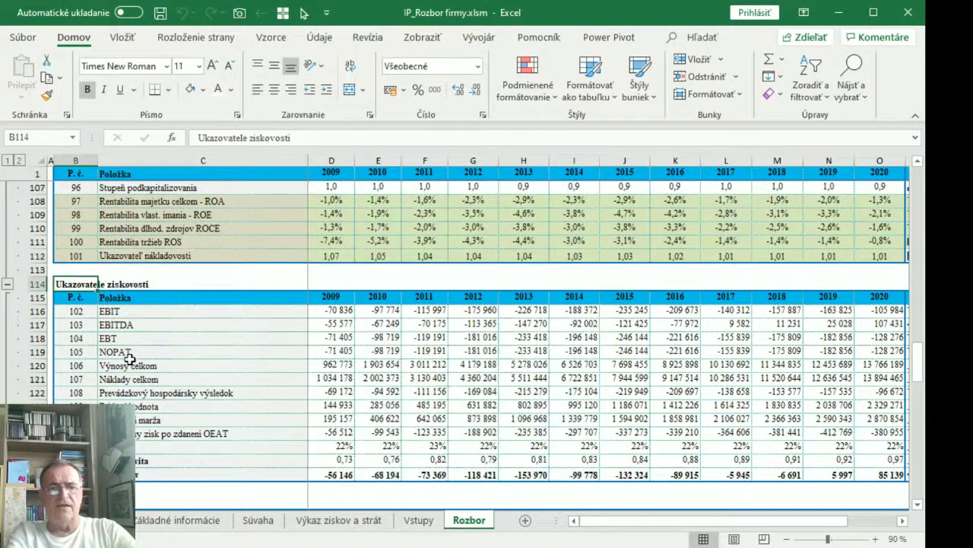
left_click(106, 312)
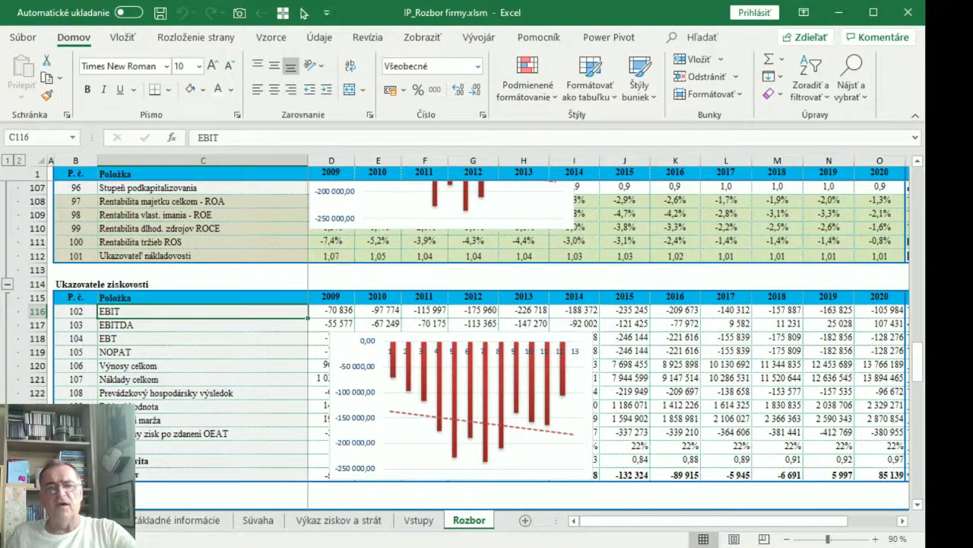
left_click(121, 323)
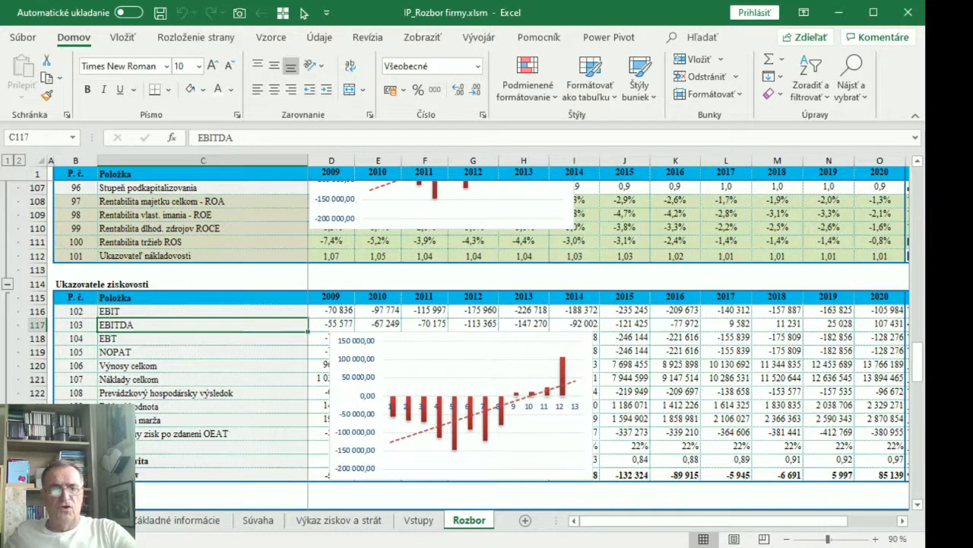
left_click(118, 354)
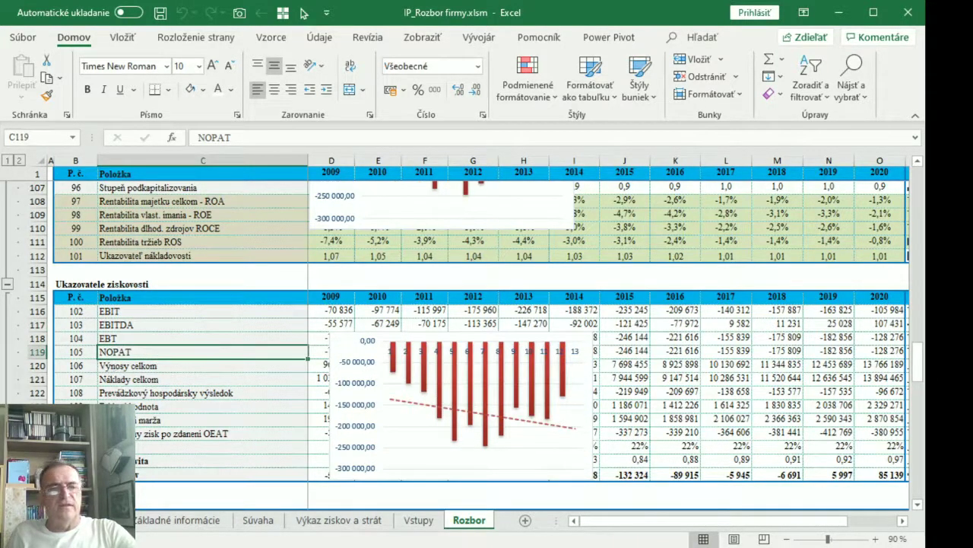
- View the Ukazovatele ziskovosti charts for Cash flow, Produktivita and Obchodná marža
key("ctrl+Down")
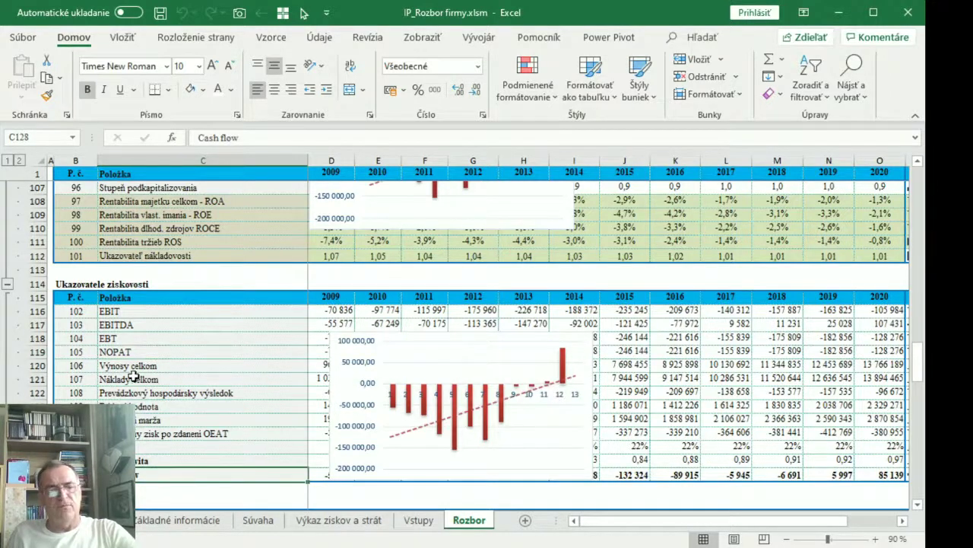
left_click(137, 460)
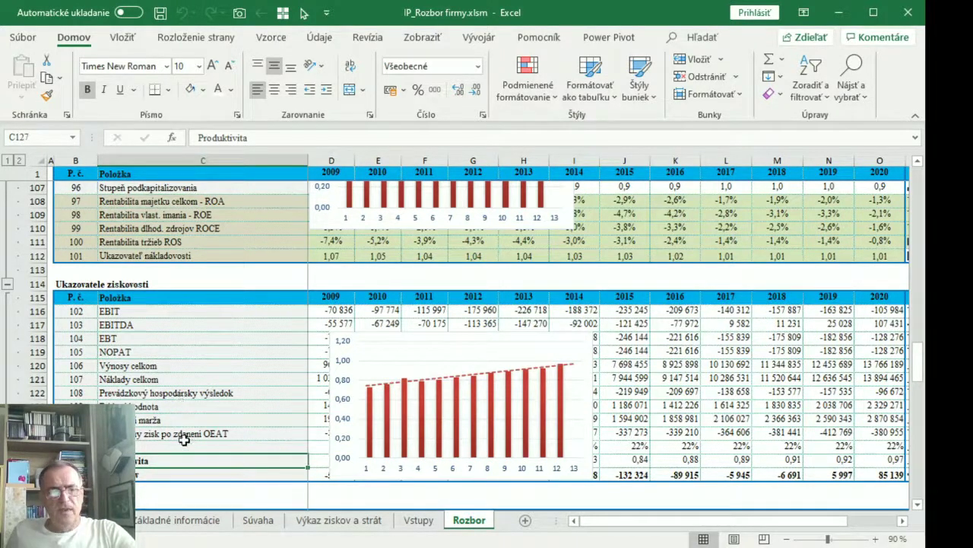
left_click(220, 420)
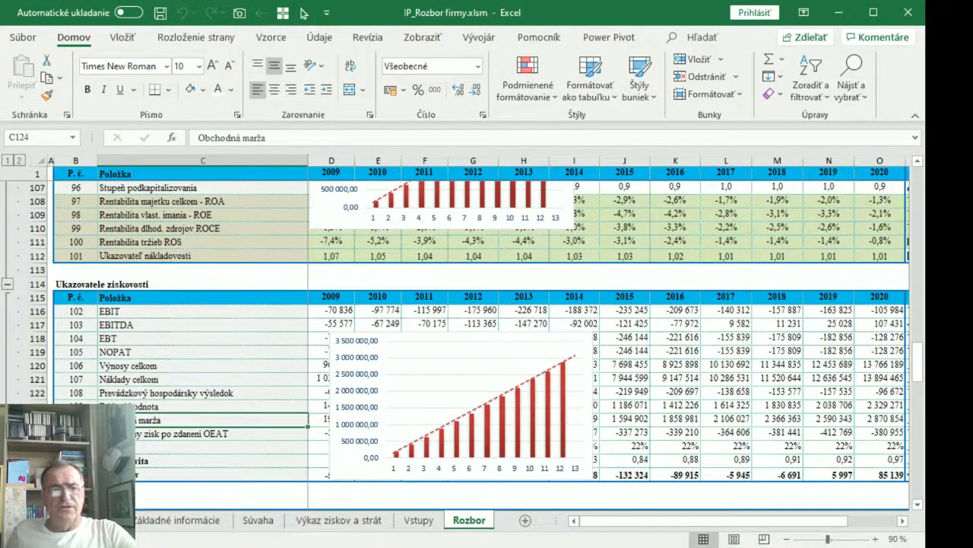
- Examine the Index bonity rating scale and chart in Predikčné modely, plus the chart for its component Majetok celkom / záväzky
scroll(120, 401, "down", 4)
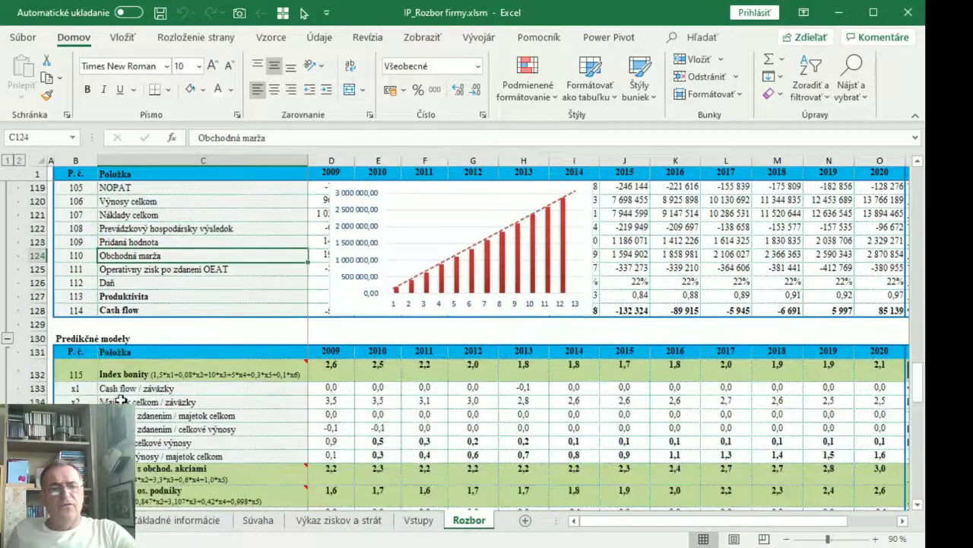
scroll(120, 396, "down", 2)
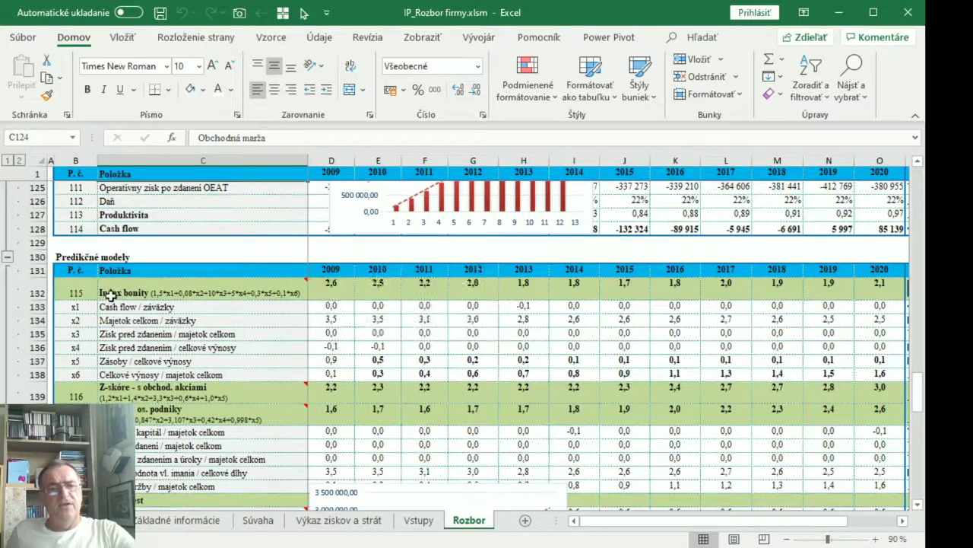
left_click(110, 293)
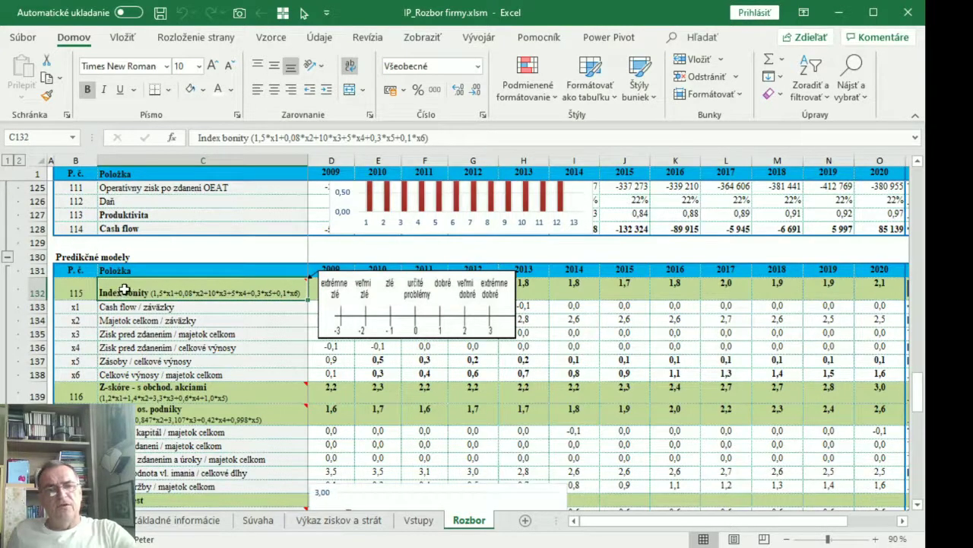
scroll(124, 288, "up", 1)
scroll(124, 288, "up", 1)
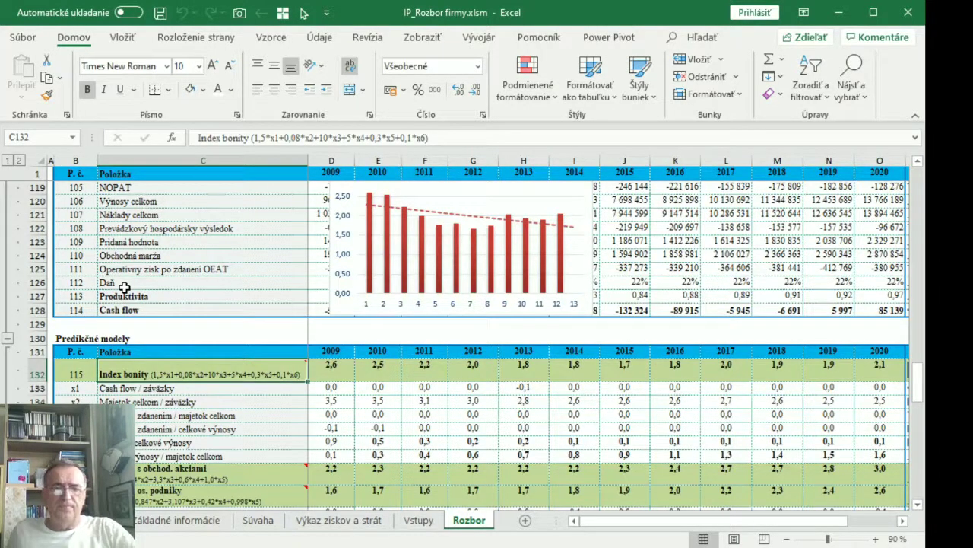
mouse_move(198, 367)
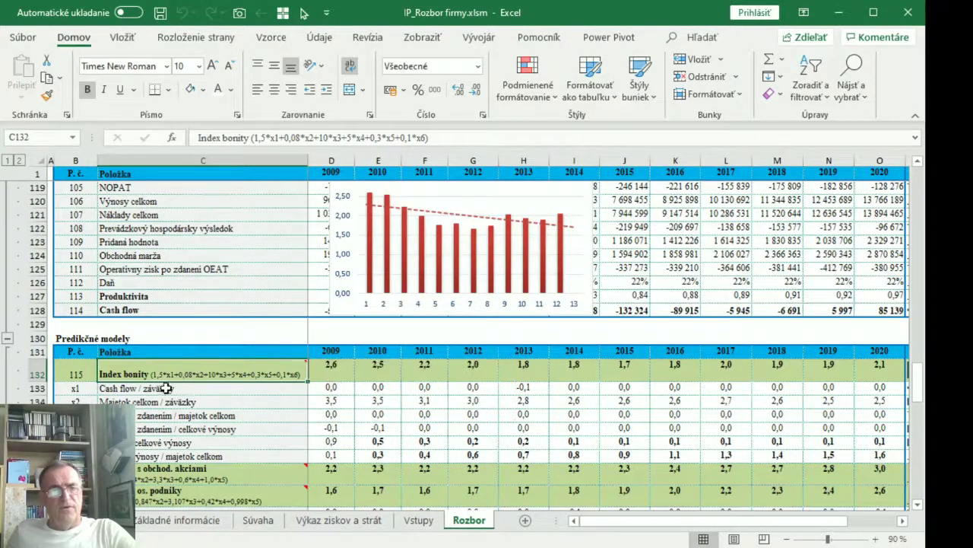
left_click(126, 401)
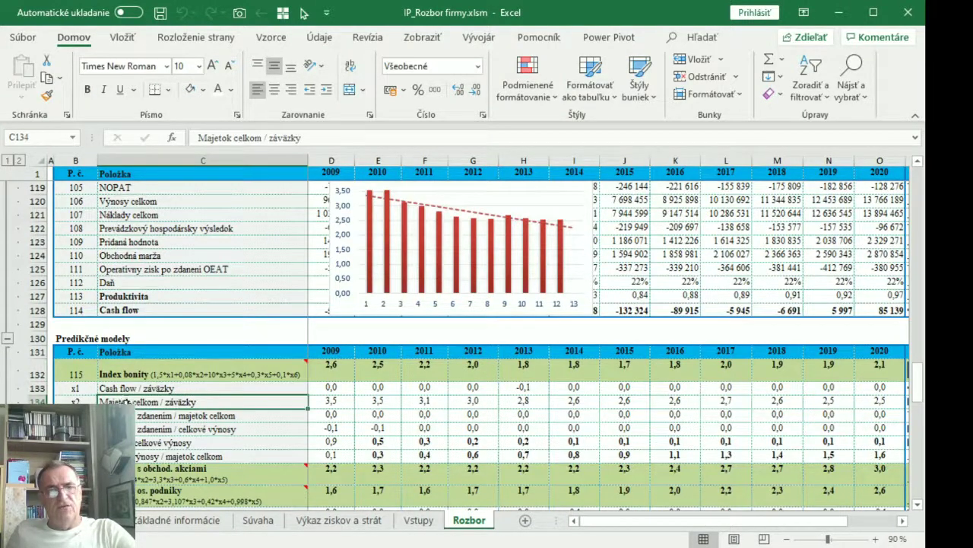
- View the charts of Index bonity and its components Zisk pred zdanením / majetok celkom and Zisk pred zdanením / celkové výnosy, plus the rating scale
left_click(126, 414)
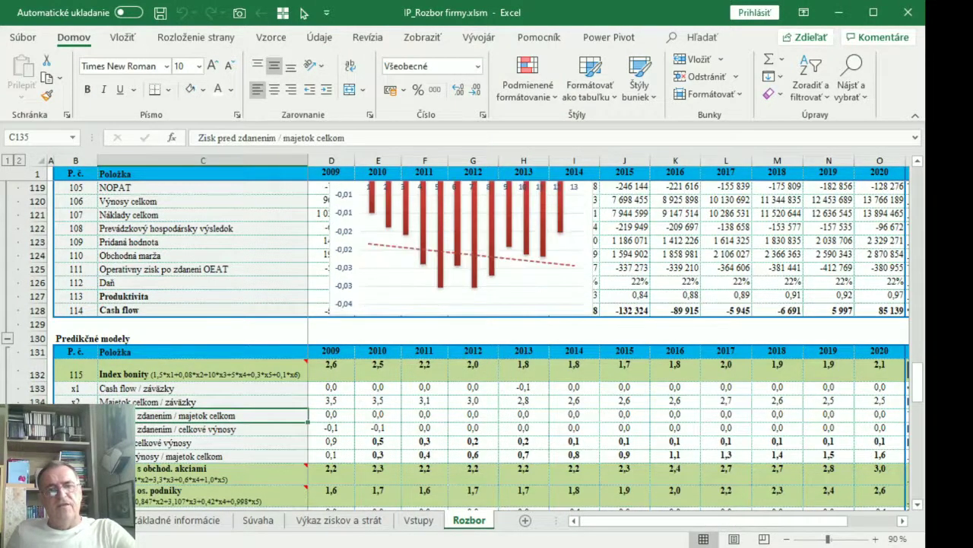
left_click(126, 428)
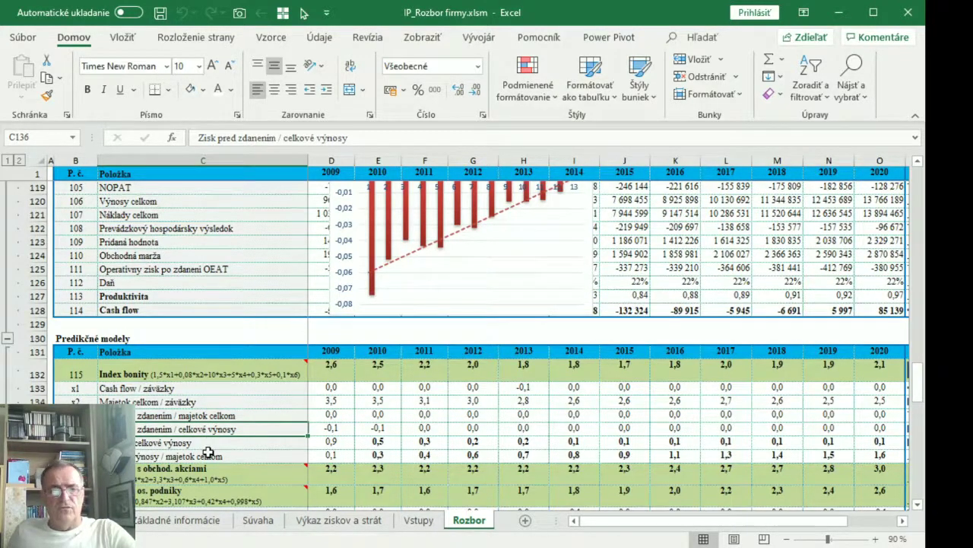
left_click(563, 431)
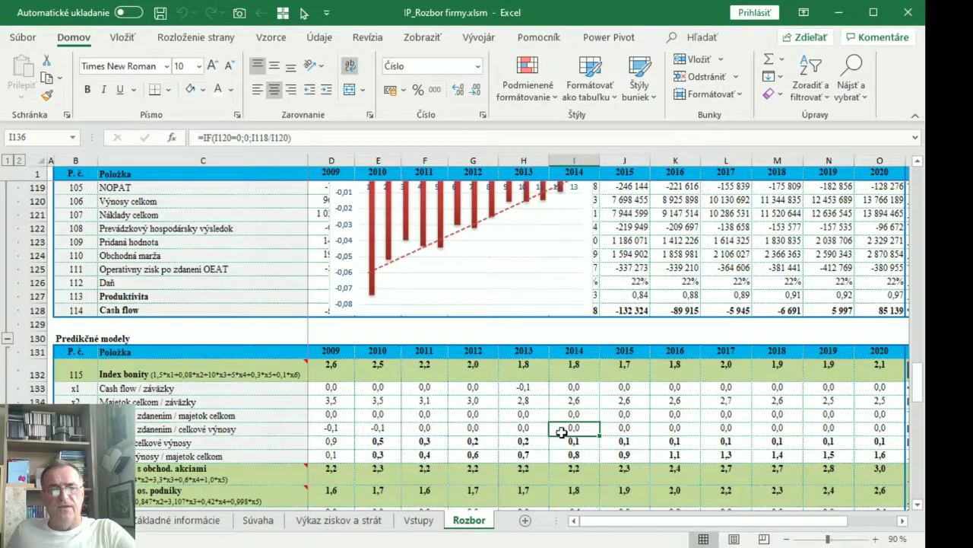
mouse_move(128, 371)
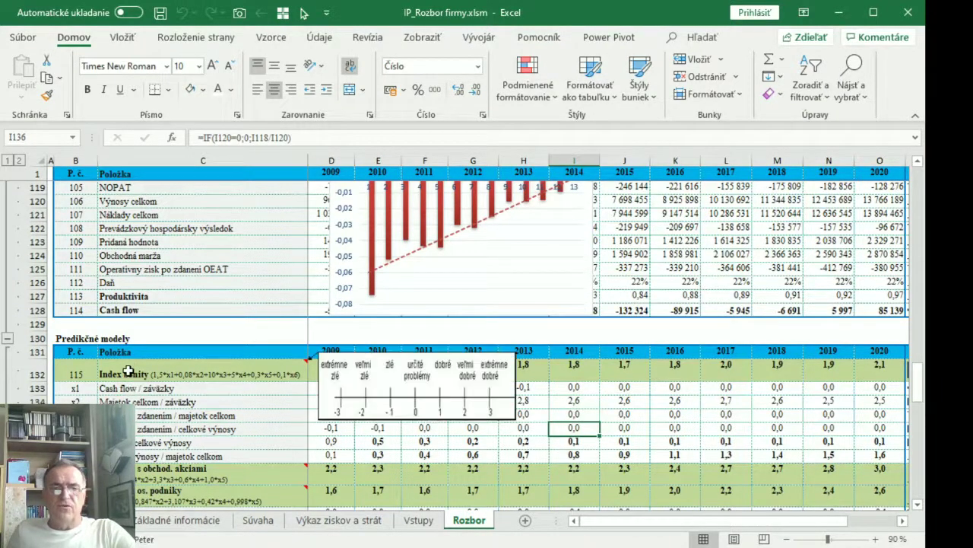
left_click(129, 373)
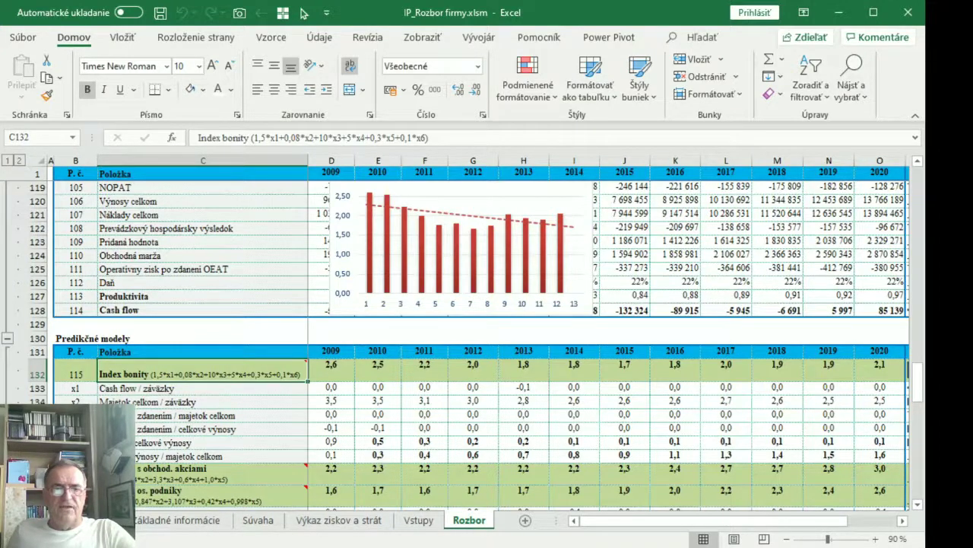
key("Down")
key("Down")
key("Down")
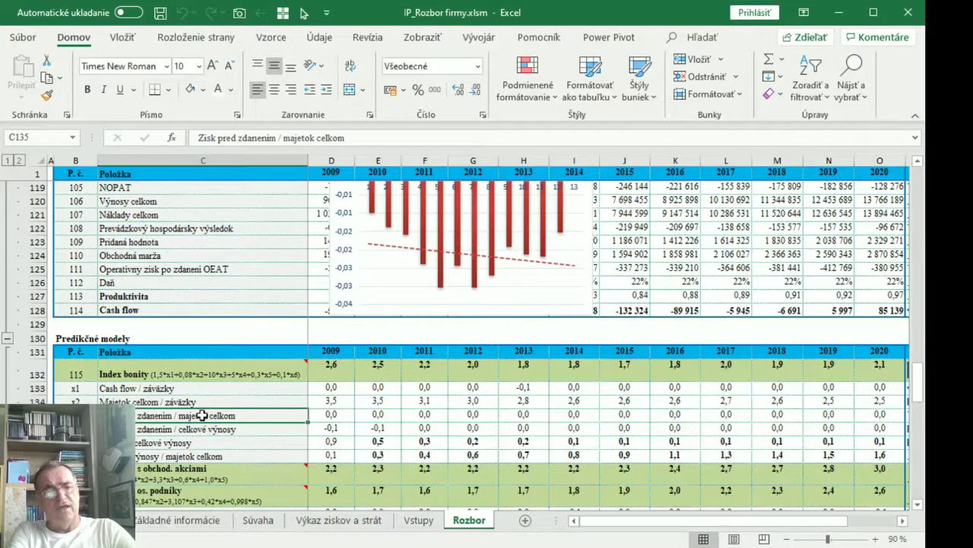
- View the trend chart for Z-skóre - s obchod. akciami in Predikčné modely
scroll(179, 420, "down", 4)
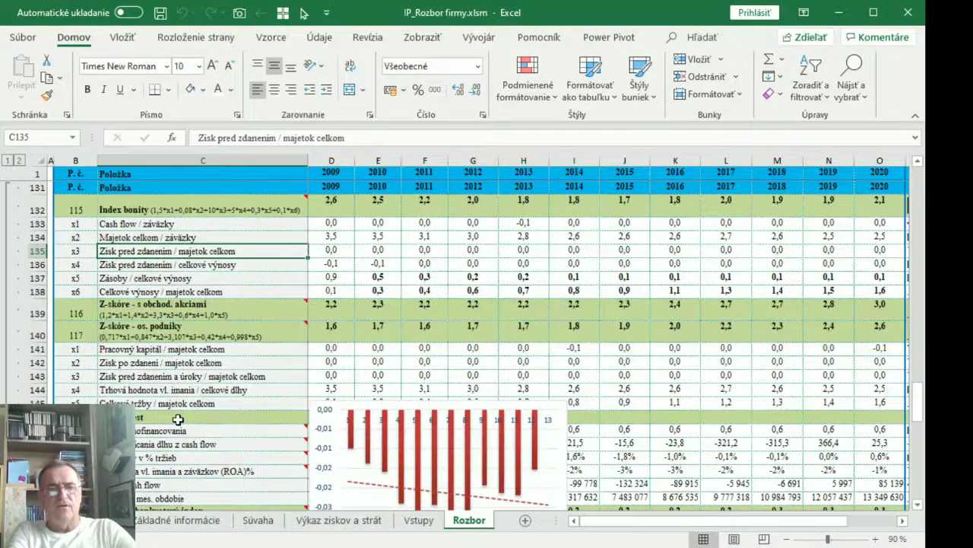
scroll(177, 419, "down", 1)
left_click(139, 256)
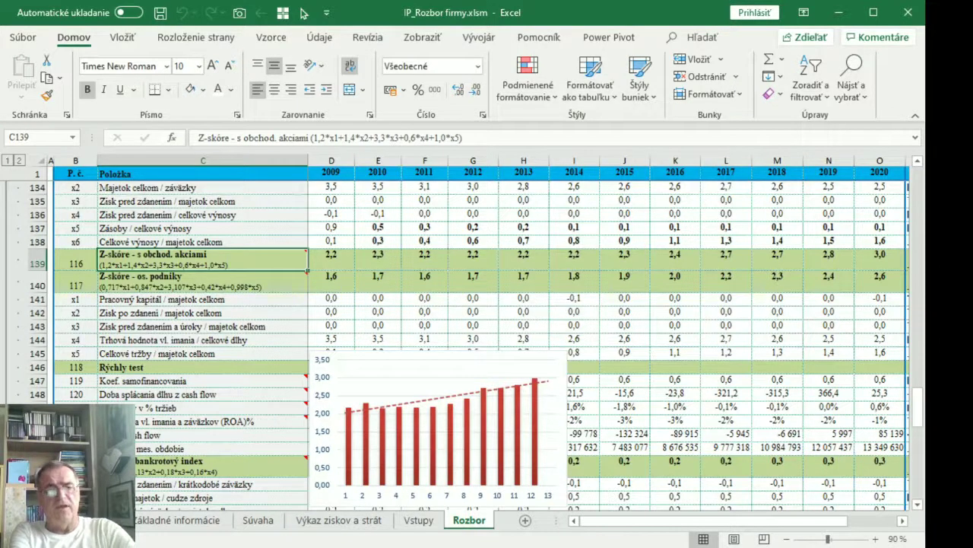
- View the Rýchly test charts for Koef. samofinancovania, Doba splácania dlhu z cash flow and Cash flow v % tržieb
left_click(115, 367)
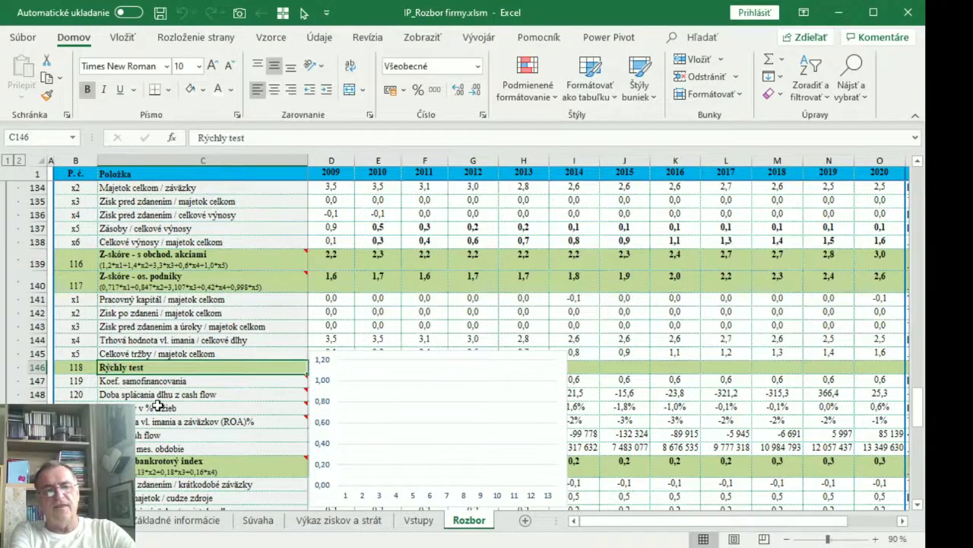
left_click(144, 382)
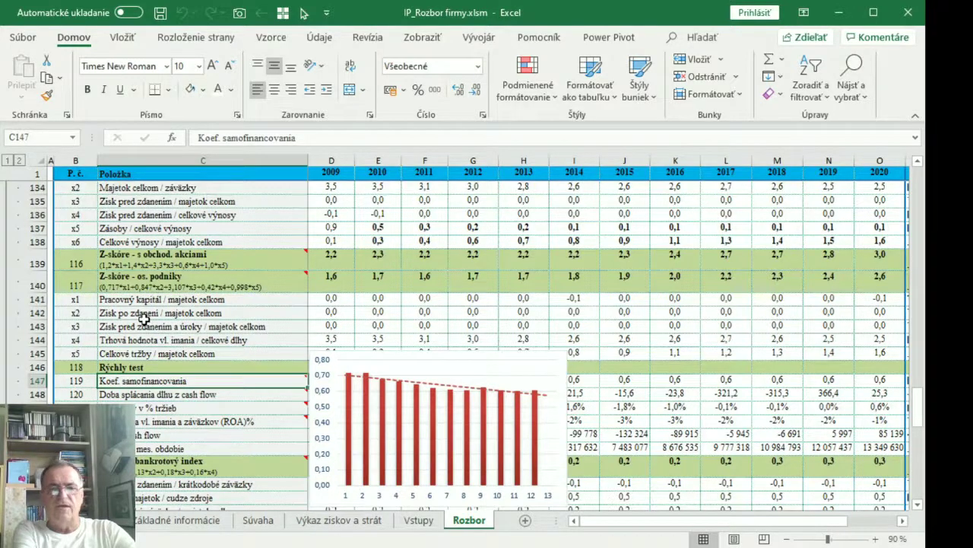
left_click(126, 395)
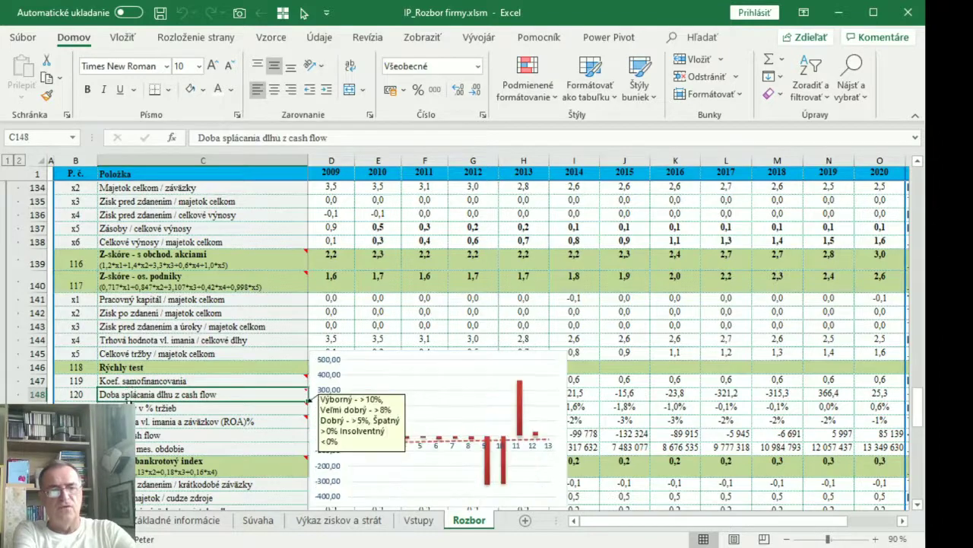
key("Down")
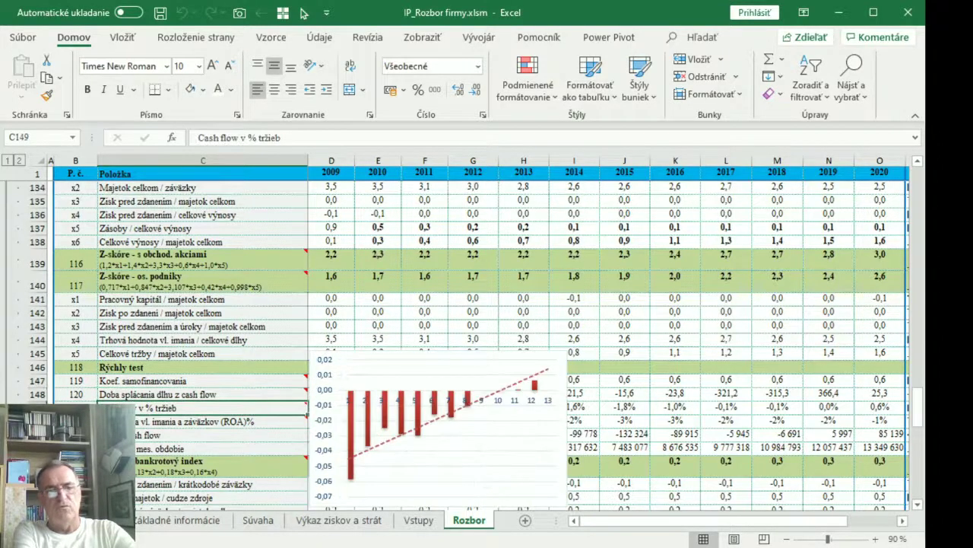
- Examine the charts and rating notes of Taflerov bankrotový index and IN01 index, plus the IN01 formula for 2020
scroll(153, 407, "down", 3)
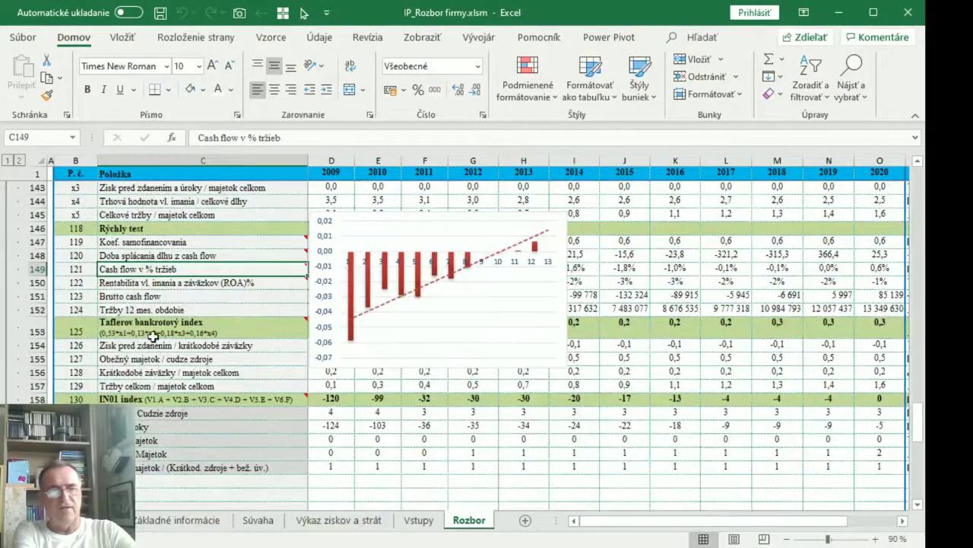
left_click(151, 324)
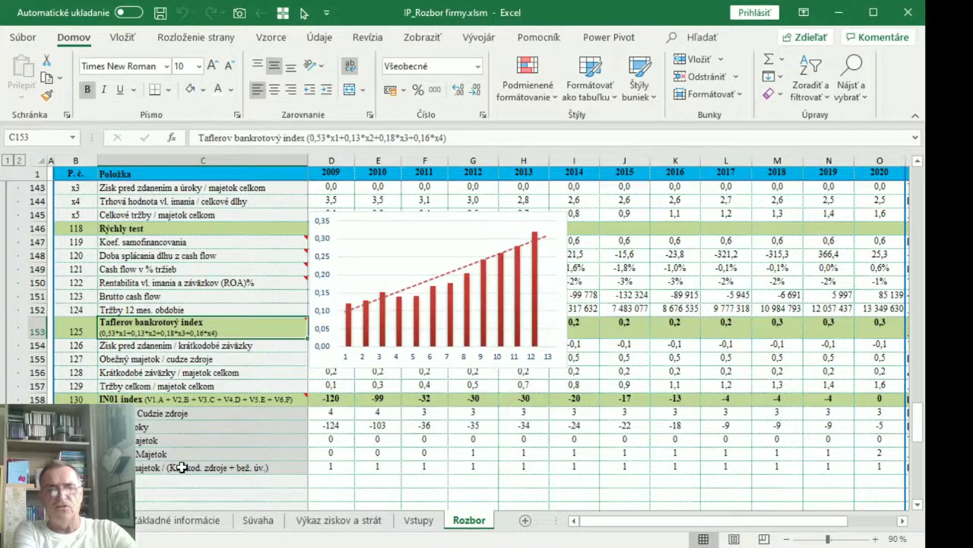
mouse_move(176, 326)
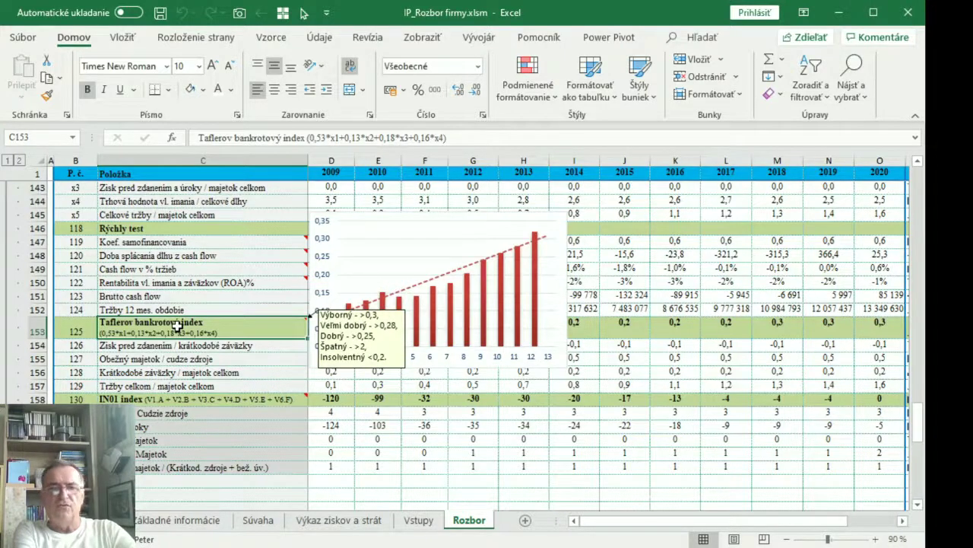
left_click(121, 398)
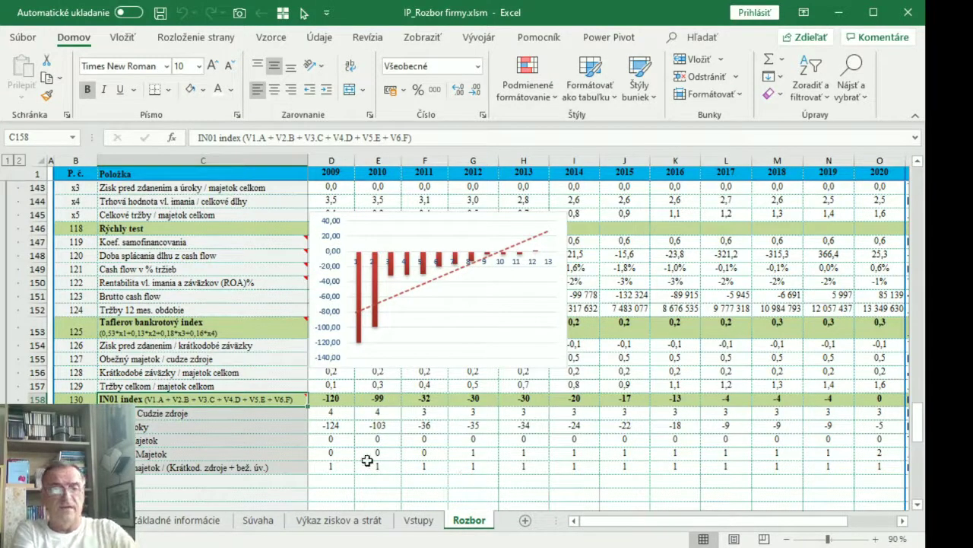
mouse_move(139, 398)
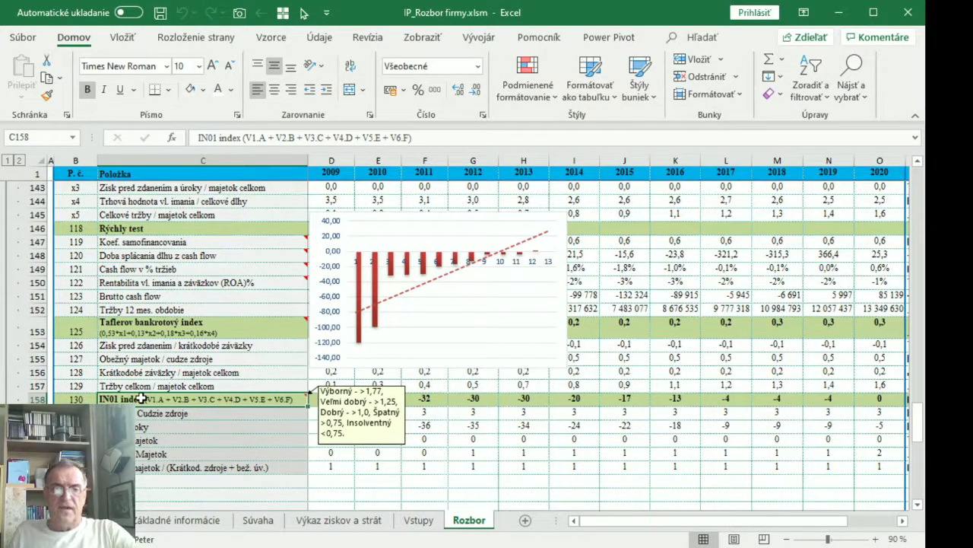
left_click(875, 396)
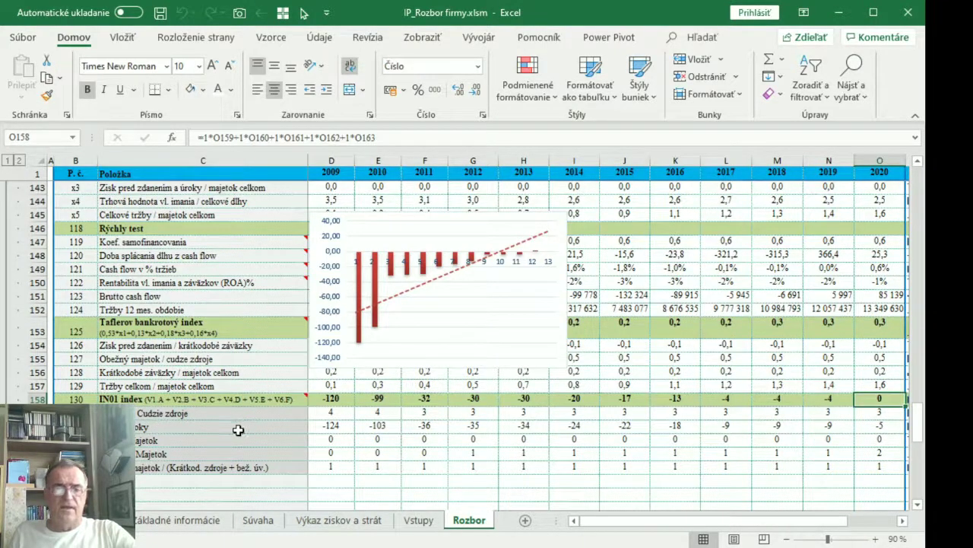
- Move the trend chart below the Ukazovatele výkonnosti podniku table and display it for Economic Value Aded
scroll(238, 430, "down", 2)
scroll(238, 431, "down", 4)
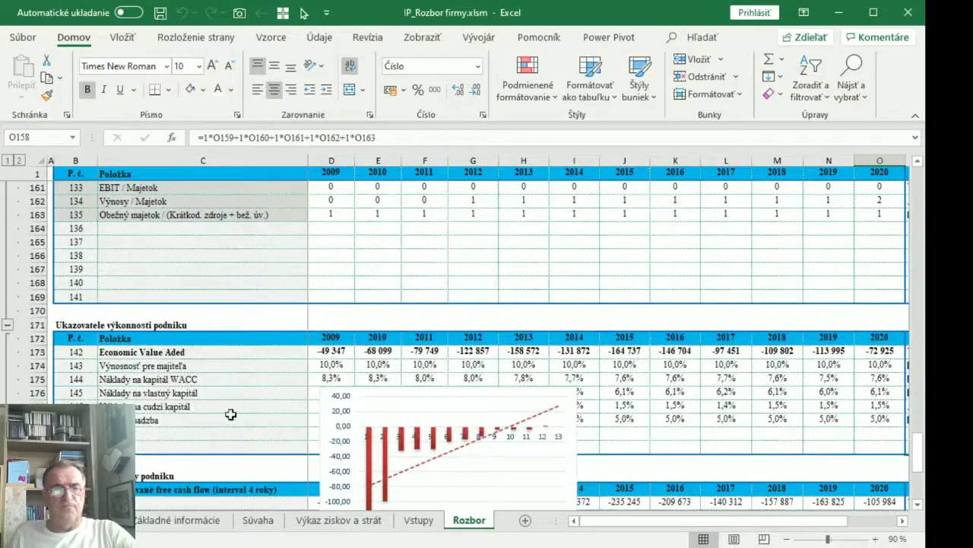
scroll(197, 395, "down", 4)
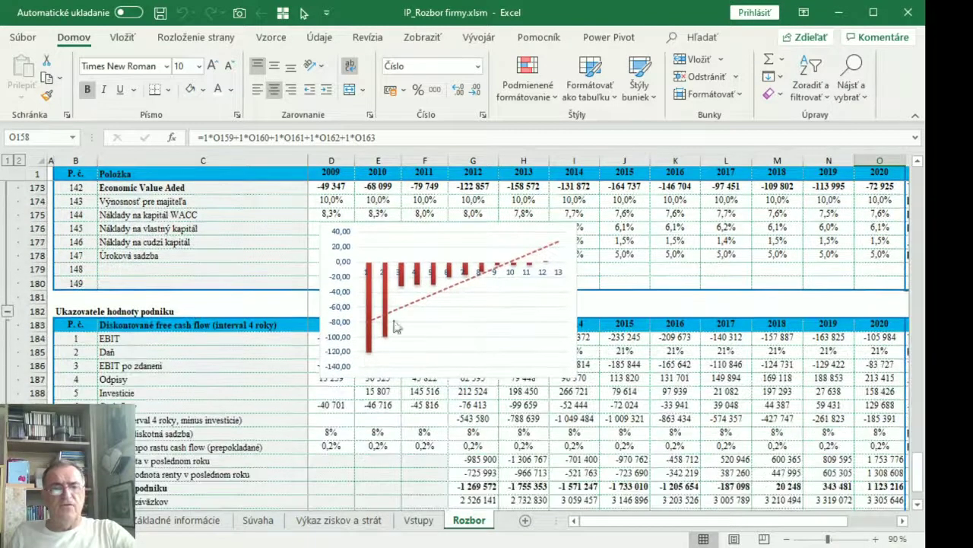
left_click_drag(441, 226, 451, 323)
left_click(110, 188)
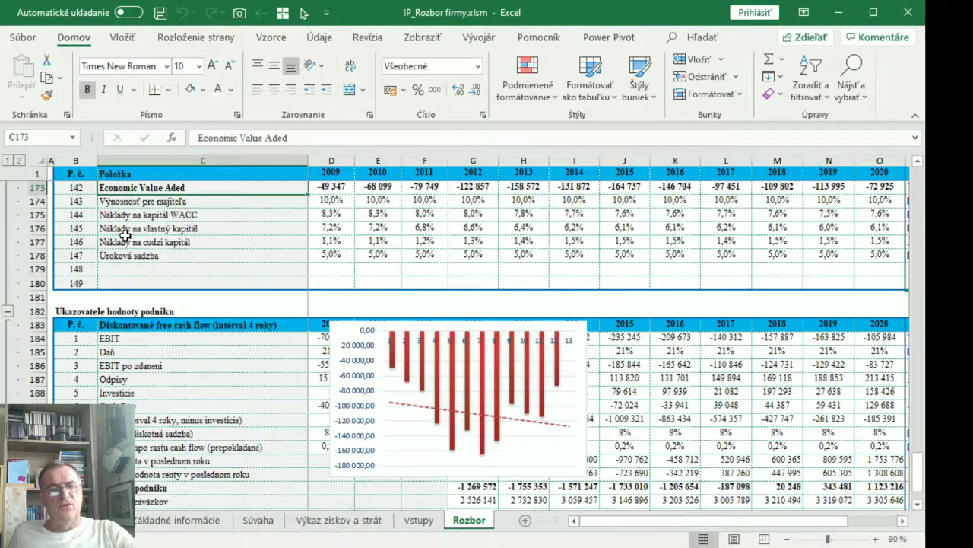
- View the Ukazovatele výkonnosti podniku rows Náklady na cudzí kapitál and Náklady na vlastný kapitál with the trend chart
scroll(125, 235, "up", 1)
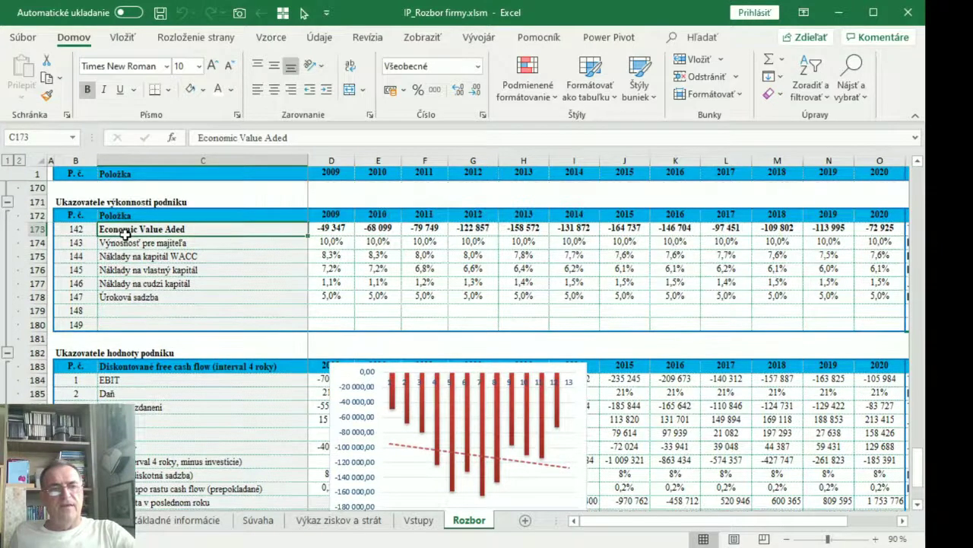
left_click(125, 283)
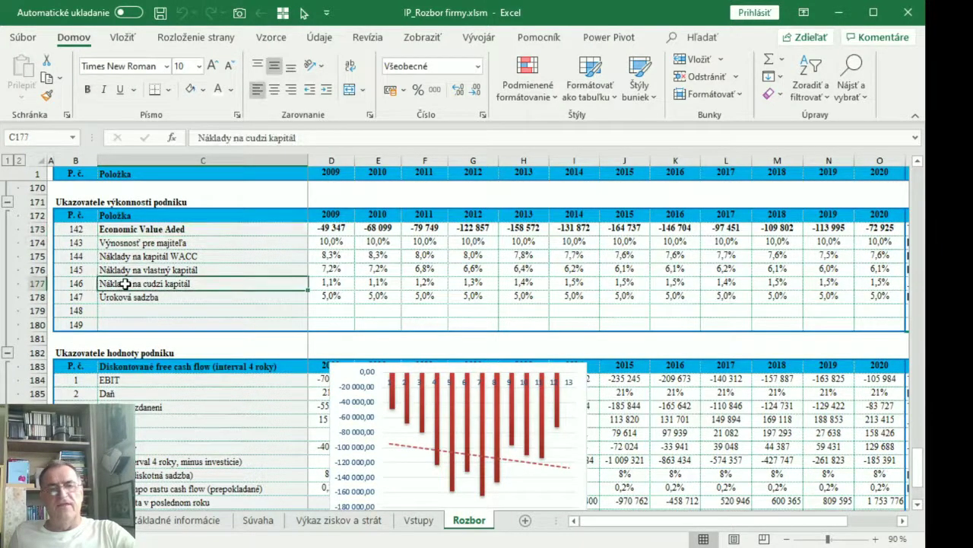
left_click(127, 267)
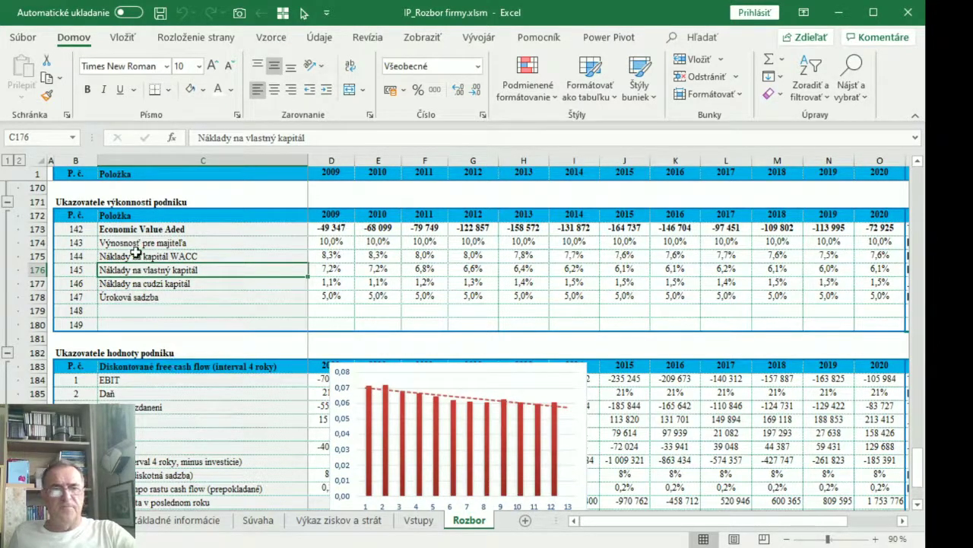
scroll(131, 318, "up", 5)
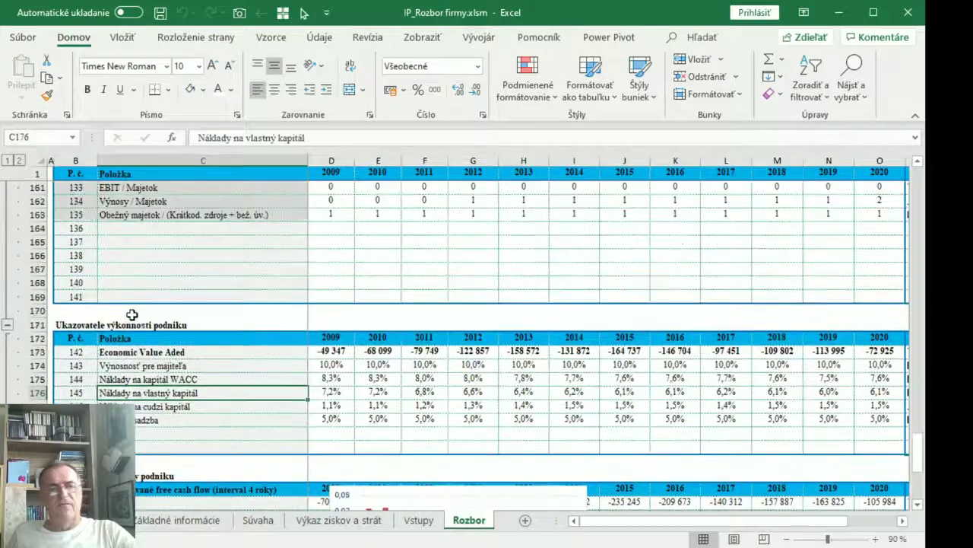
- View the Diskontované free cash flow table in Ukazovatele hodnoty podniku with the trend chart for EBIT
scroll(131, 314, "down", 5)
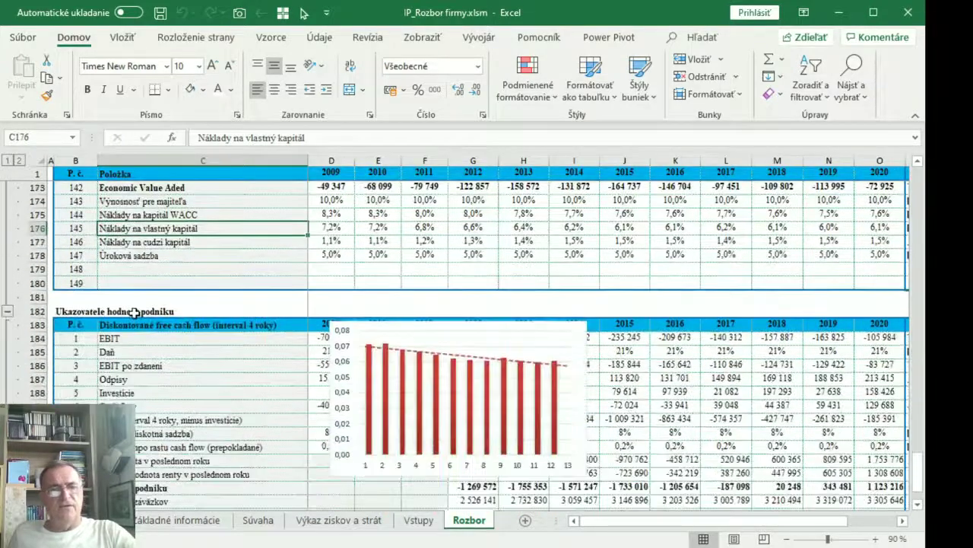
scroll(134, 312, "down", 1)
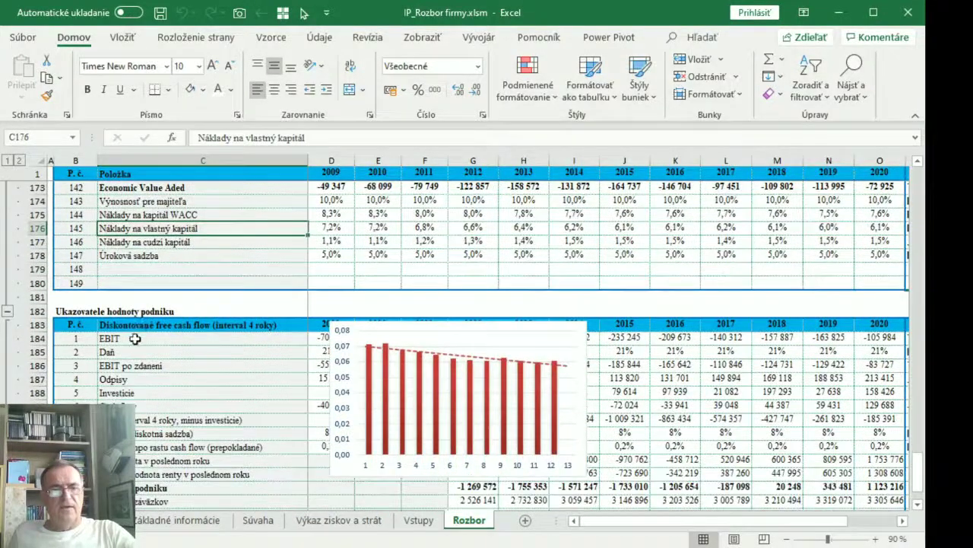
left_click(111, 343)
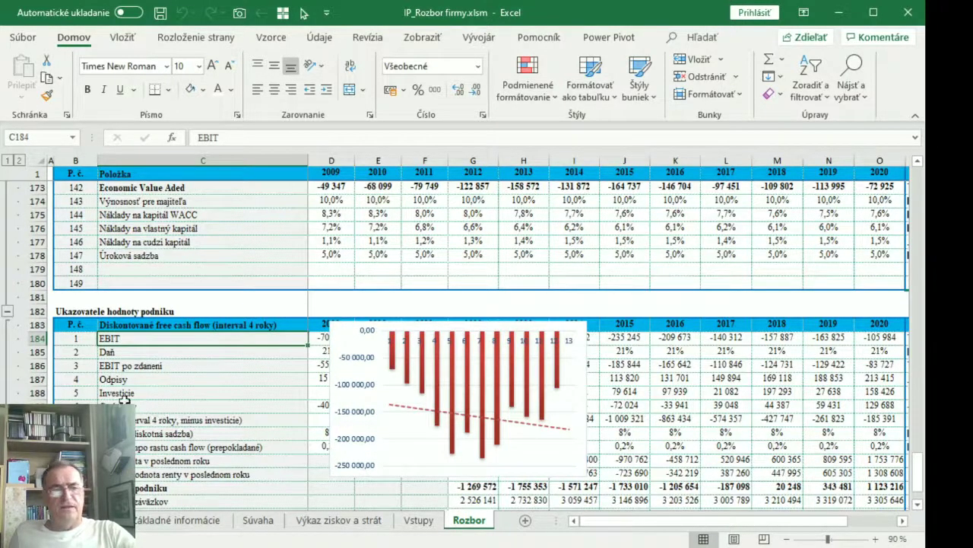
scroll(481, 346, "down", 3)
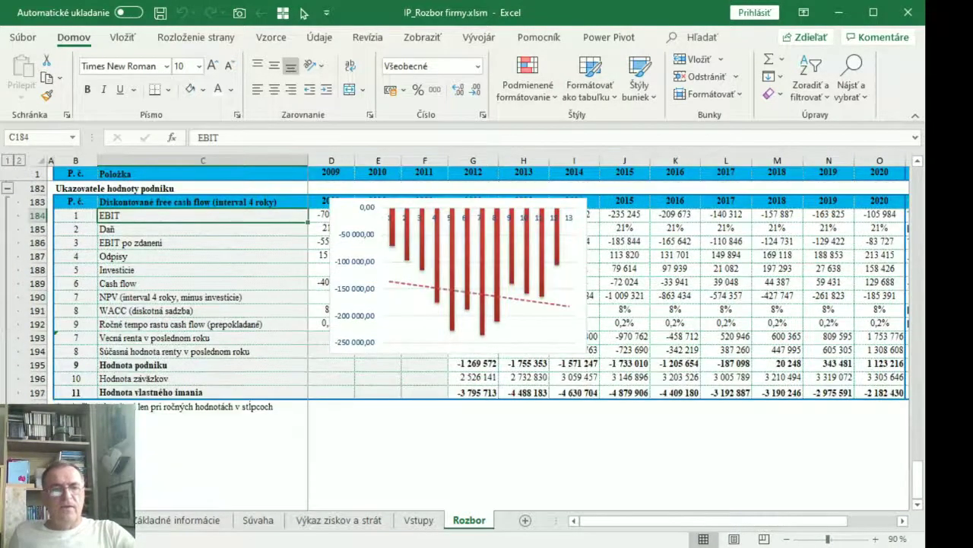
scroll(120, 399, "up", 2)
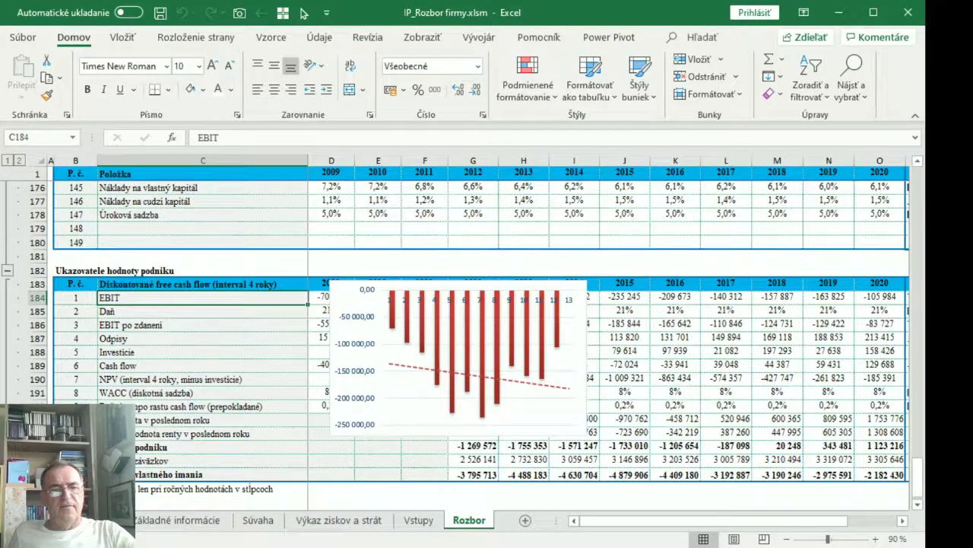
- Examine the Hodnota podniku and Hodnota vlastného imania charts and the 2020 formulas, including Hodnota záväzkov
left_click(220, 447)
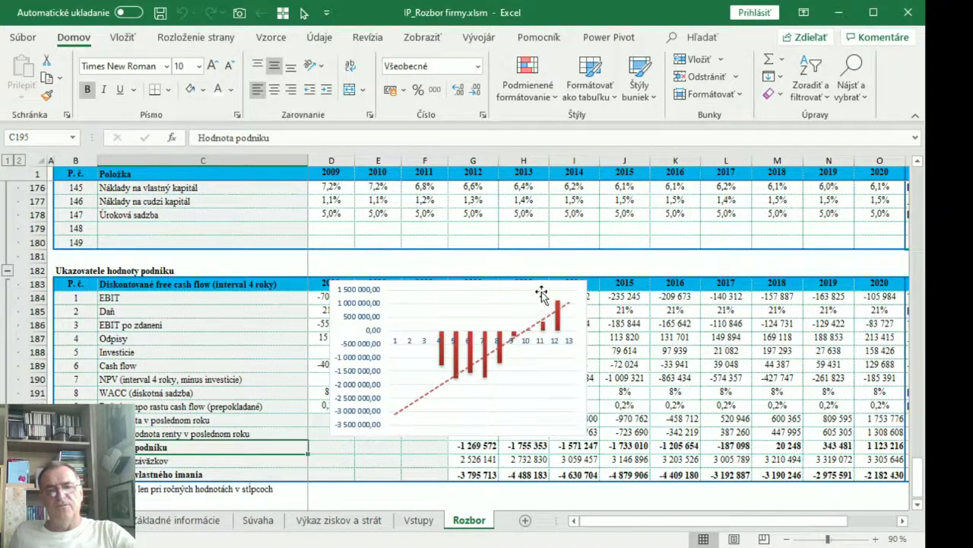
left_click_drag(472, 447, 879, 447)
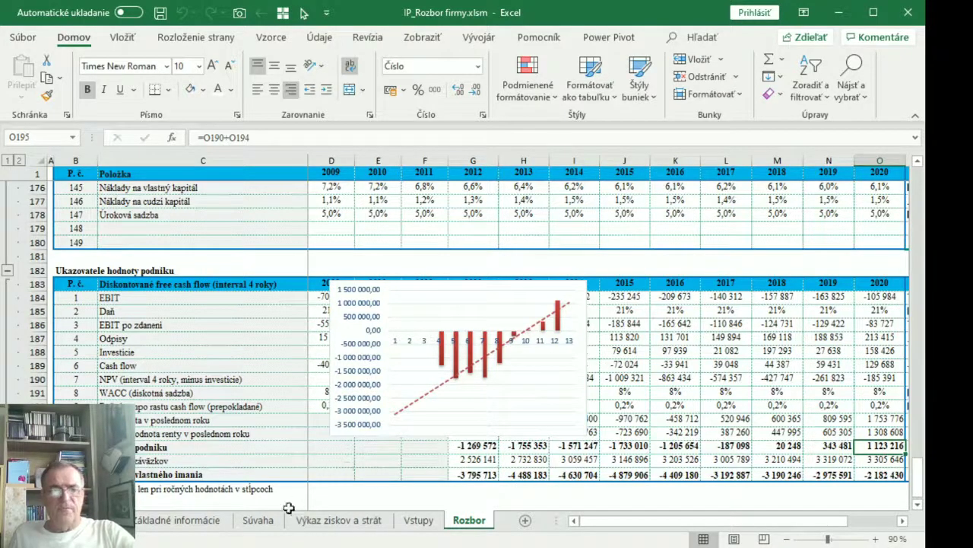
left_click(869, 475)
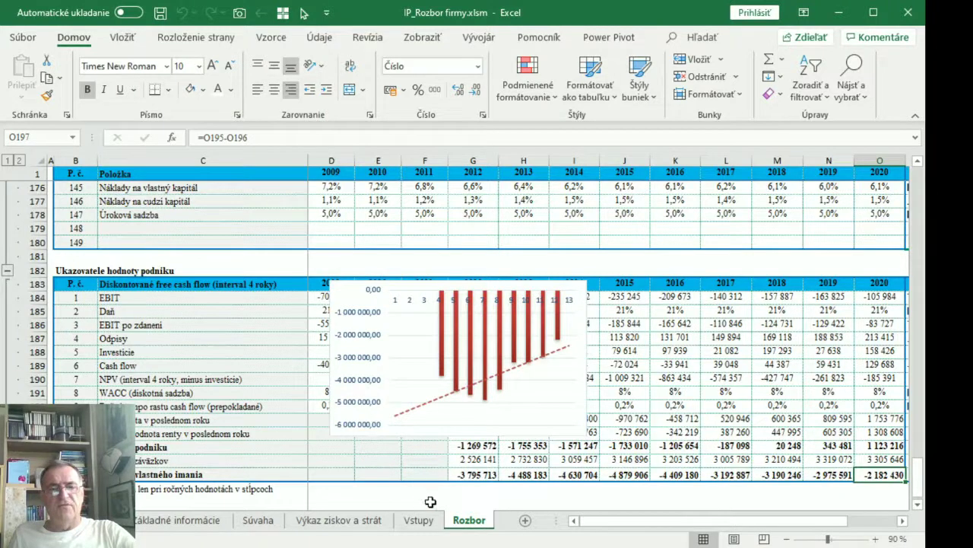
left_click(869, 445)
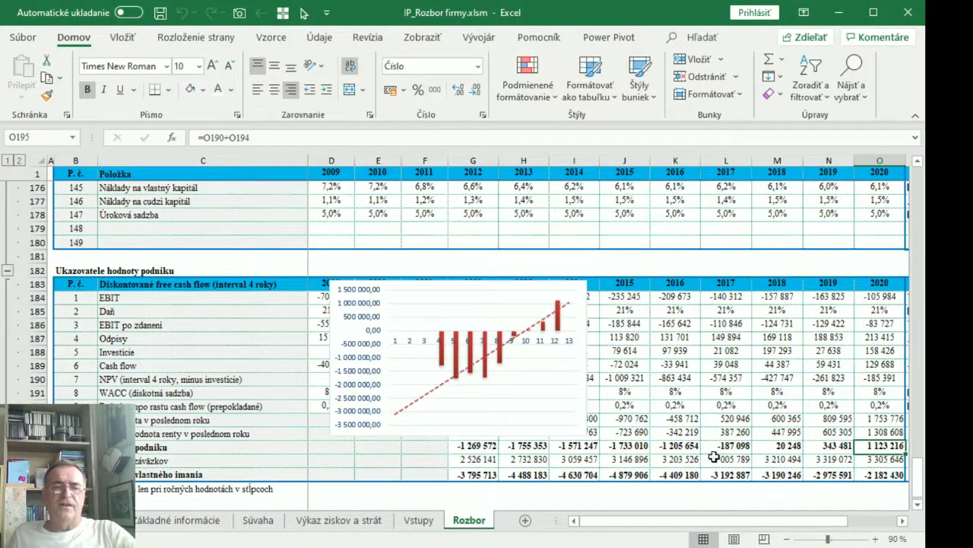
left_click(868, 460)
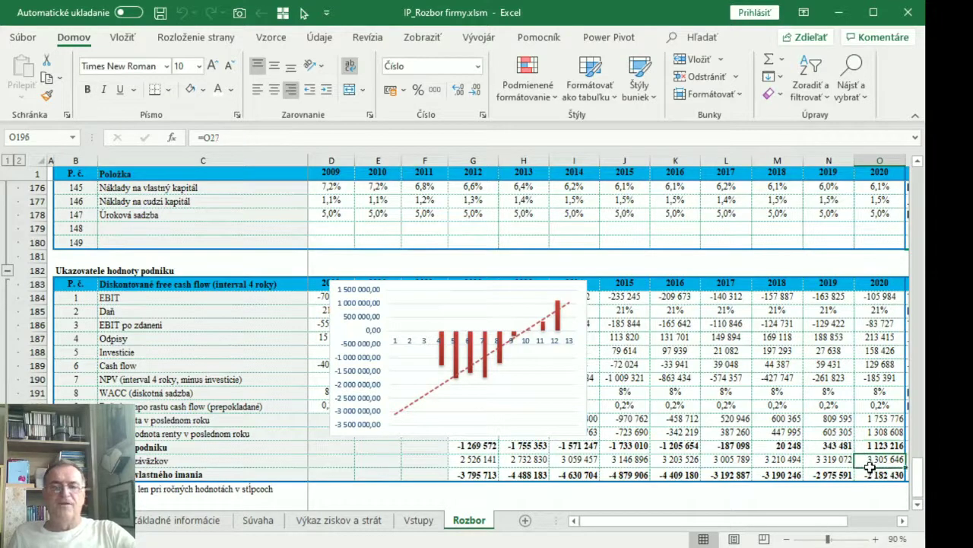
- View the 2020 formulas and trend charts for Hodnota vlastného imania and Hodnota záväzkov, and return to the Súvaha section of Rozbor
left_click(866, 476)
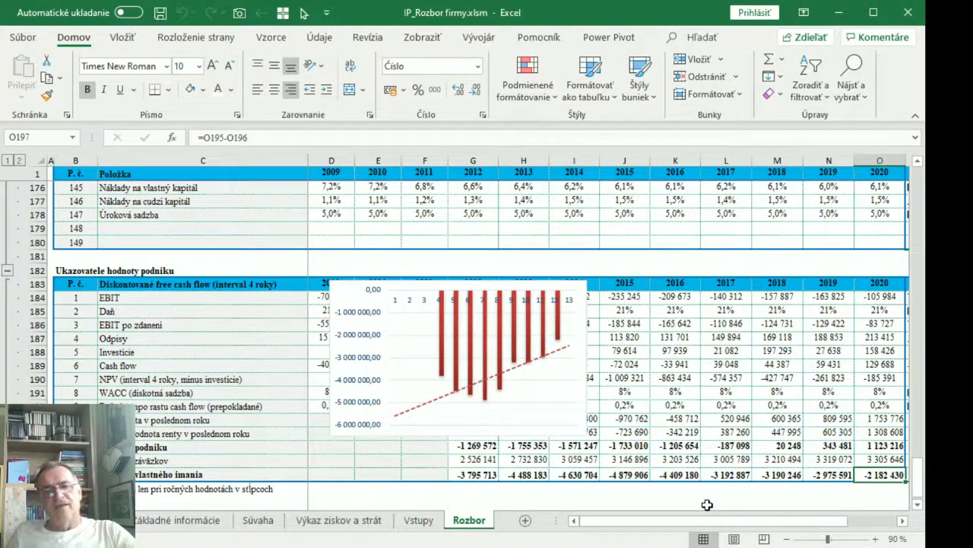
left_click(877, 457)
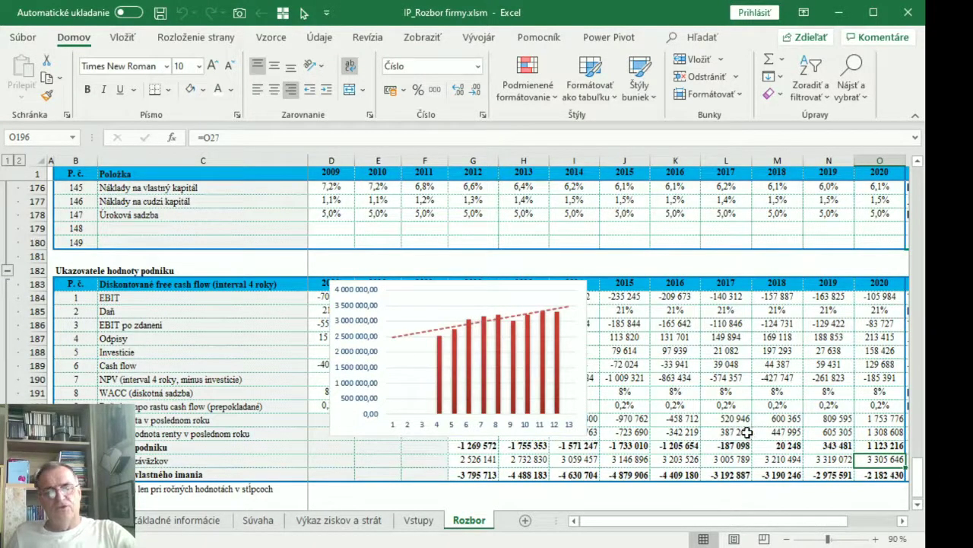
scroll(726, 406, "up", 13)
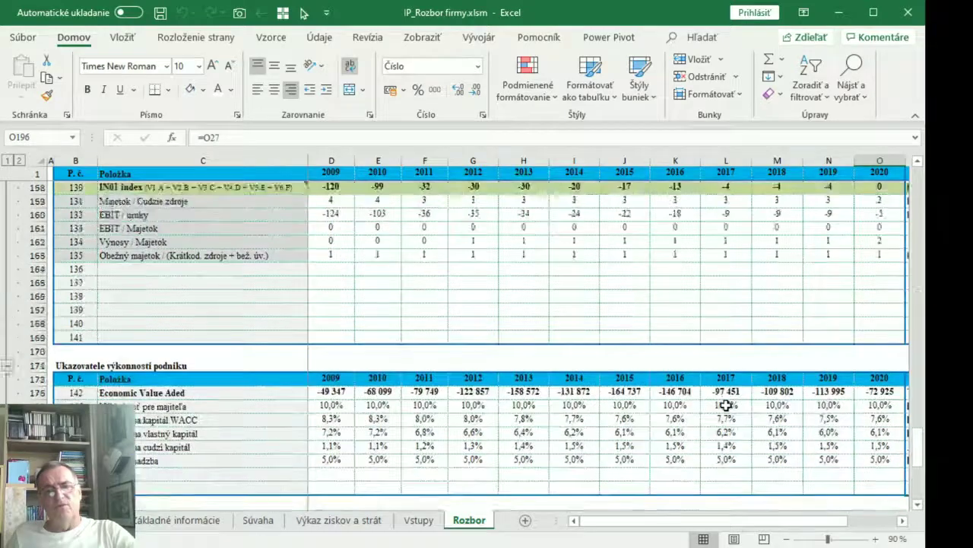
scroll(726, 406, "up", 20)
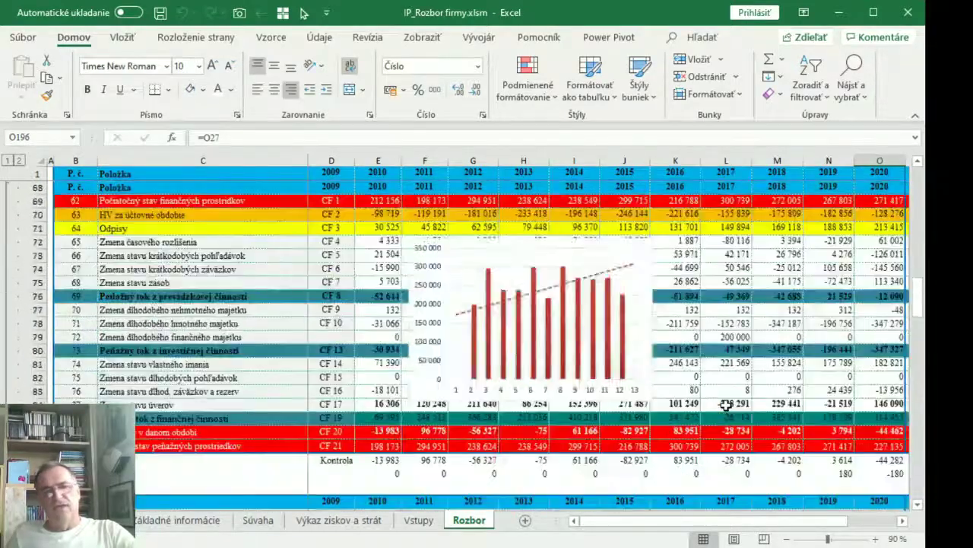
scroll(727, 406, "up", 15)
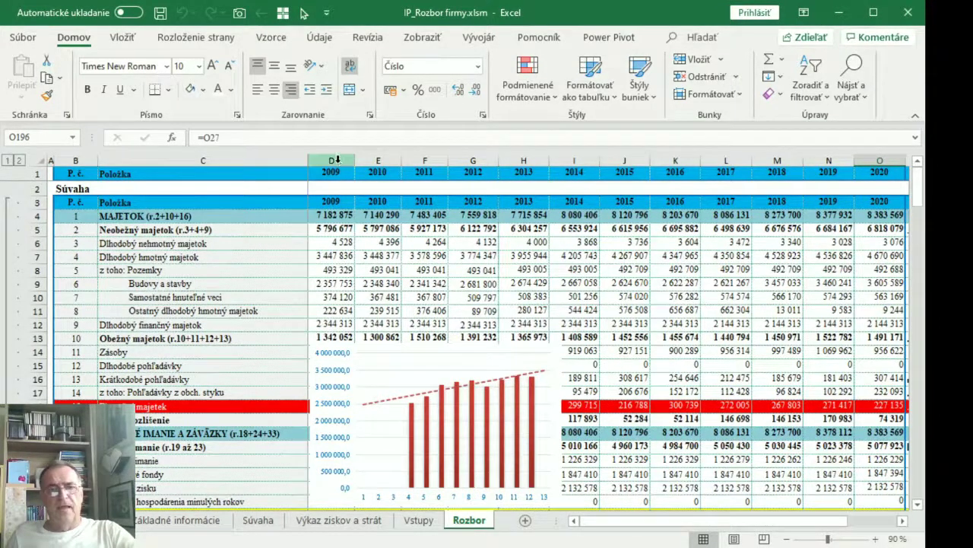
- Highlight the year columns 2009–2011 and 2012–2020 in turn, and view the 2010 formula for VLASTNÉ IMANIE A ZÁVÄZKY
left_click_drag(338, 153, 435, 152)
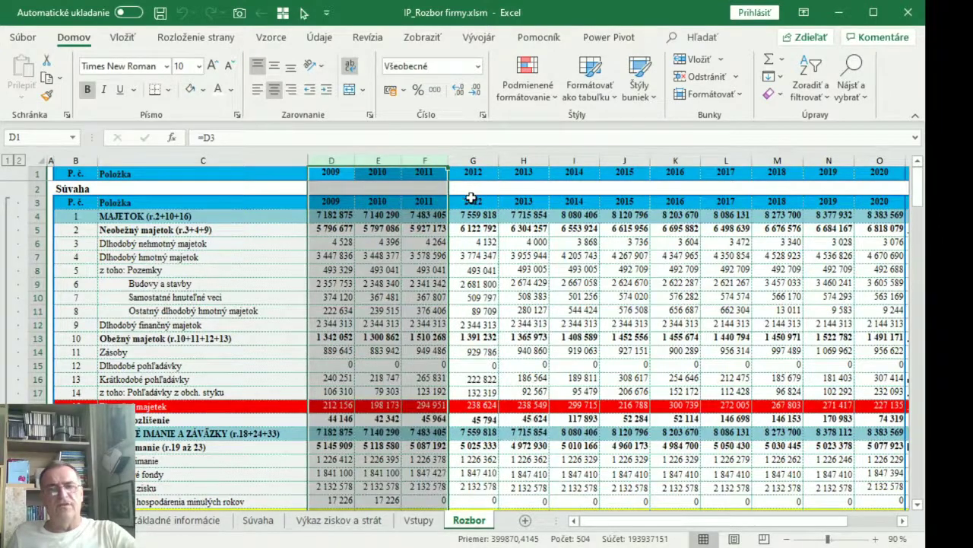
left_click_drag(474, 155, 870, 149)
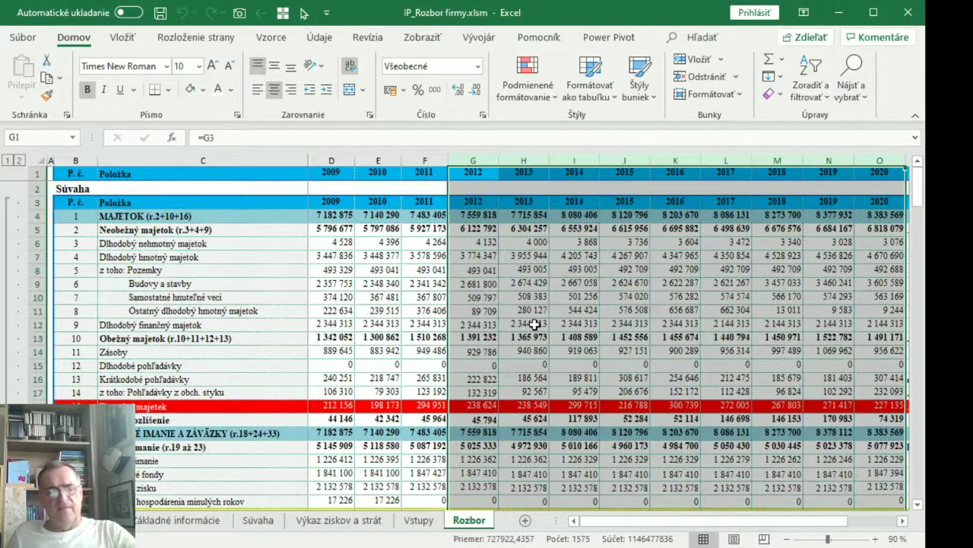
scroll(529, 327, "down", 5)
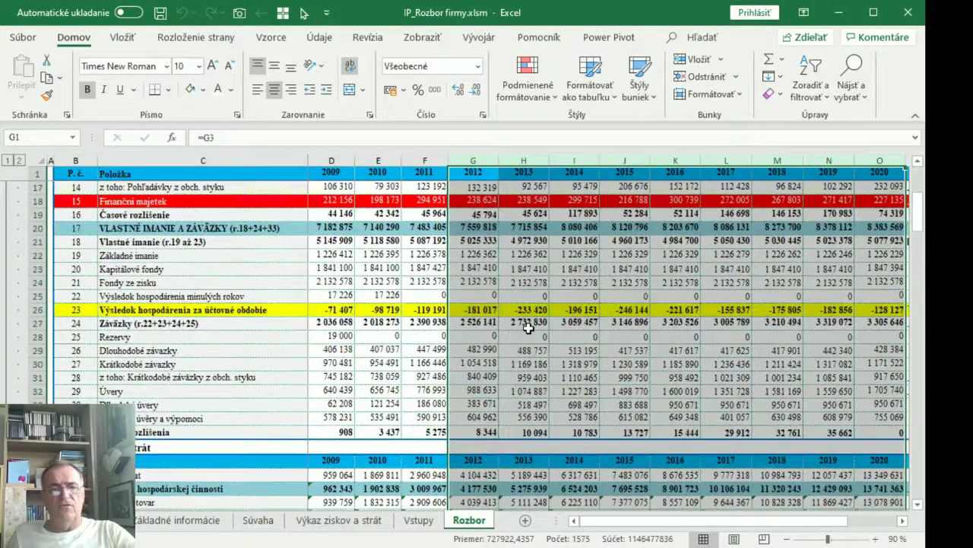
left_click(357, 228)
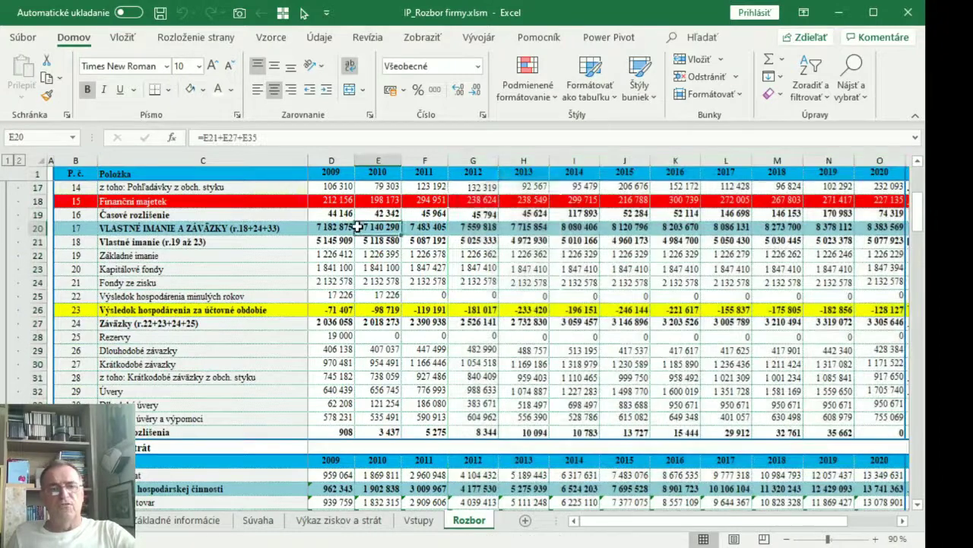
key("alt+F1")
scroll(303, 346, "up", 5)
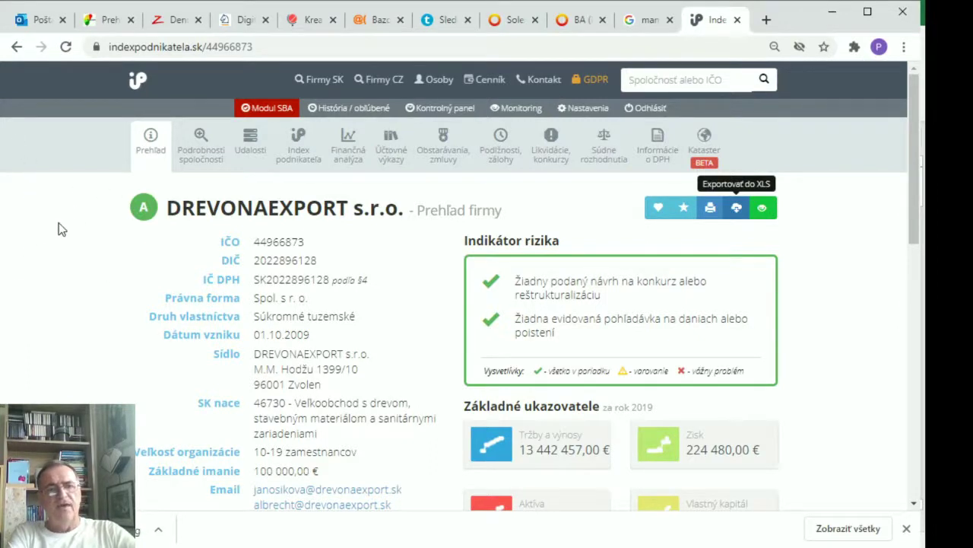
- Switch to the Index podnikateľa website in the browser and look up drevona, opening the overview of DREVONAEXPORT s.r.o
mouse_move(138, 217)
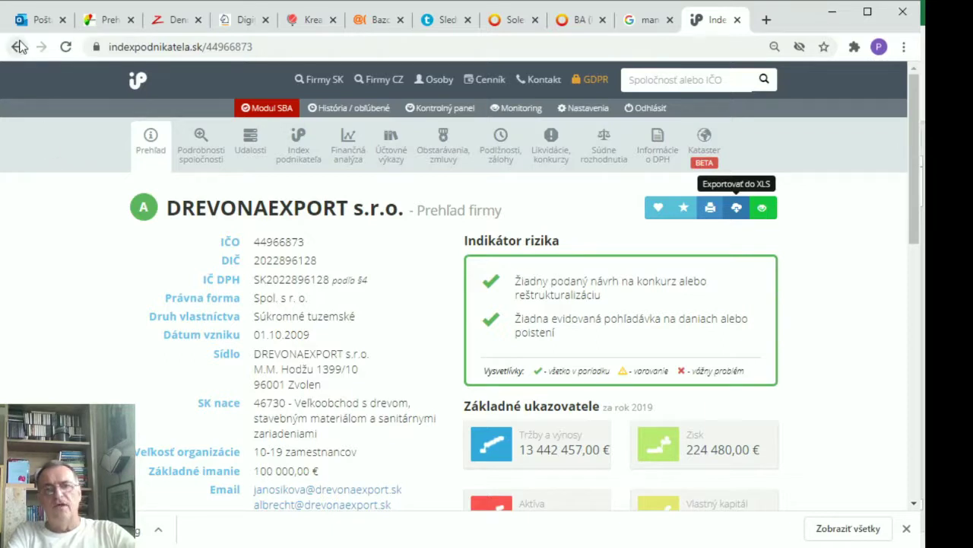
left_click(674, 80)
type("d")
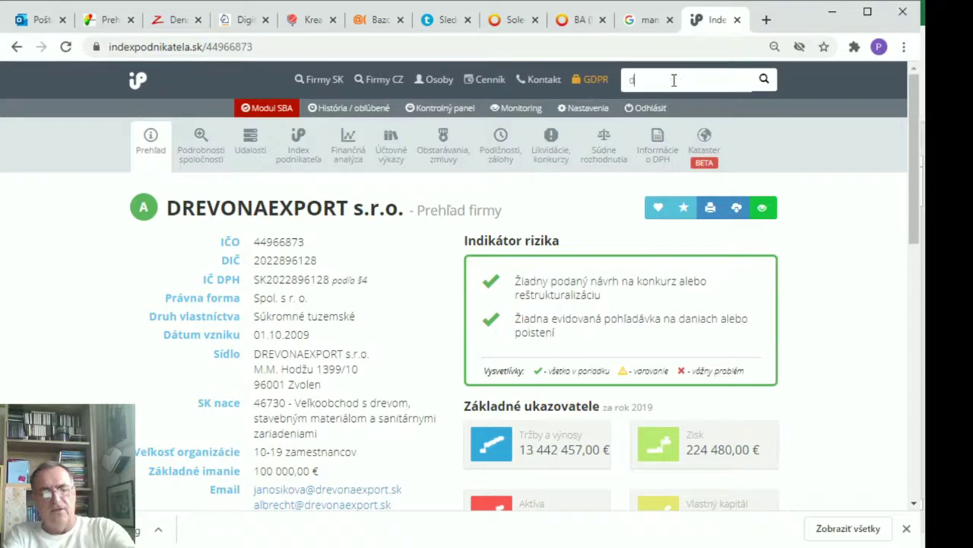
type("revon")
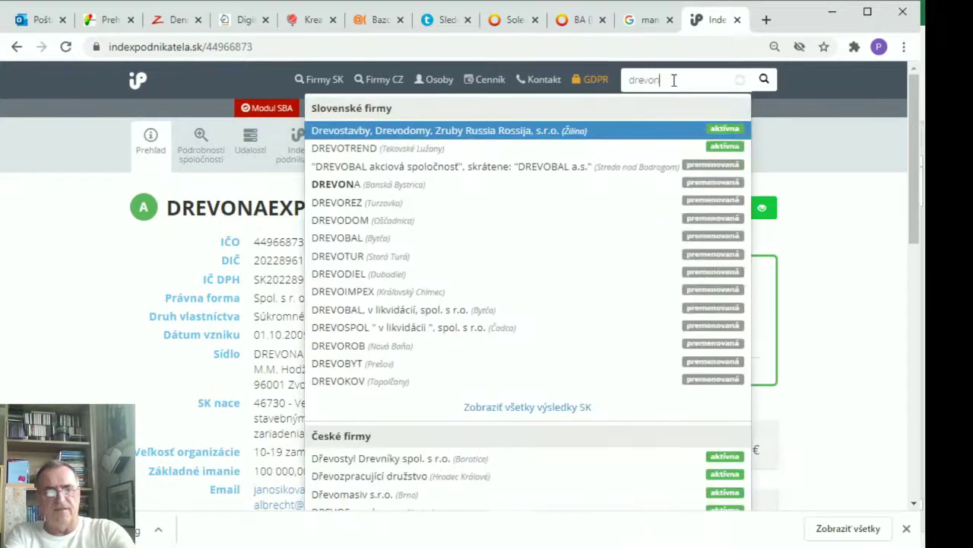
type("a")
key("Return")
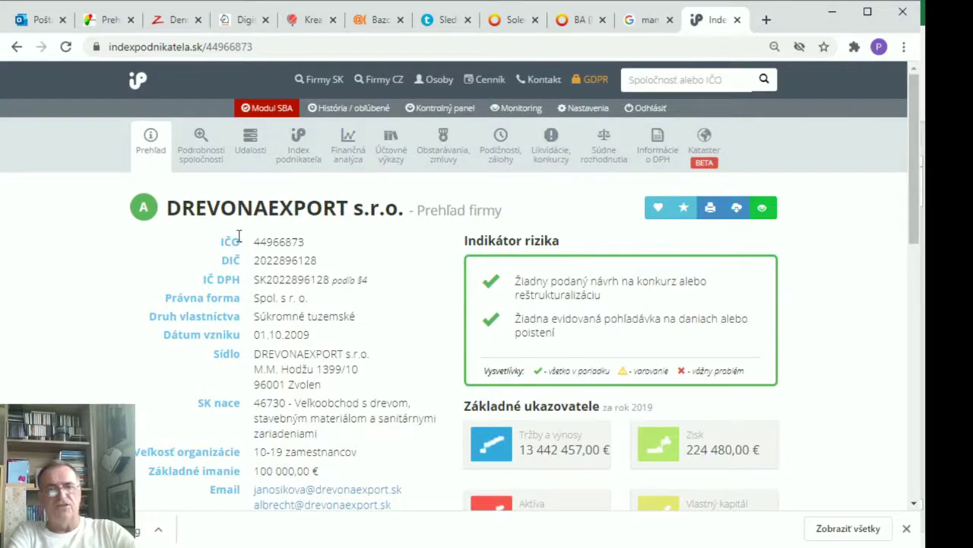
- Search for drevona again and browse the suggested Slovak companies as far as DREVONAX Humenné, s.r.o
left_click(686, 79)
type("drevona")
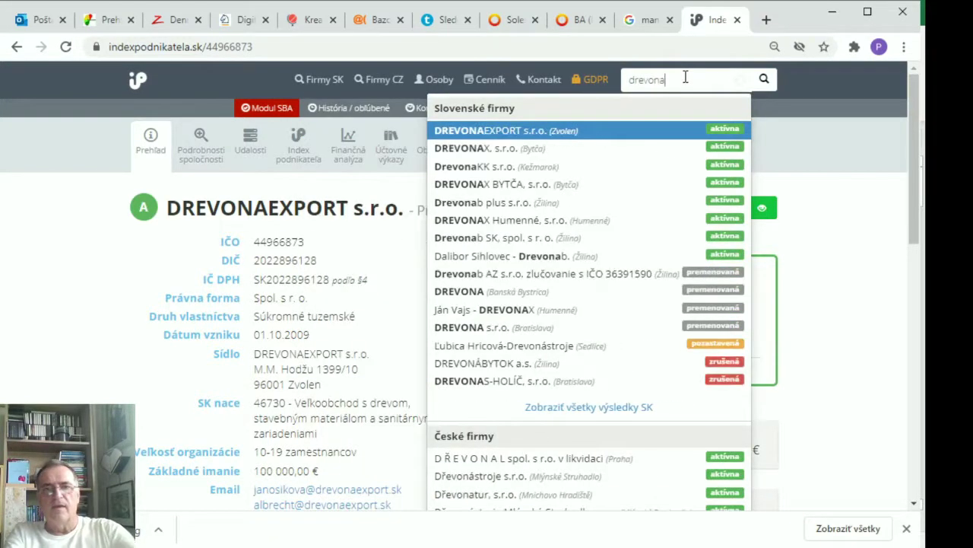
key("Down")
key("Down")
key("Down")
key("Down")
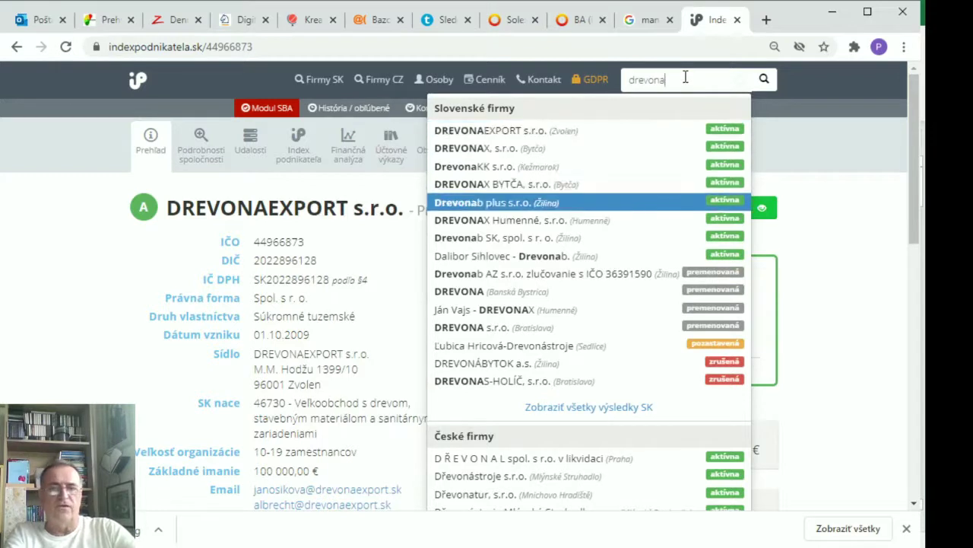
key("Down")
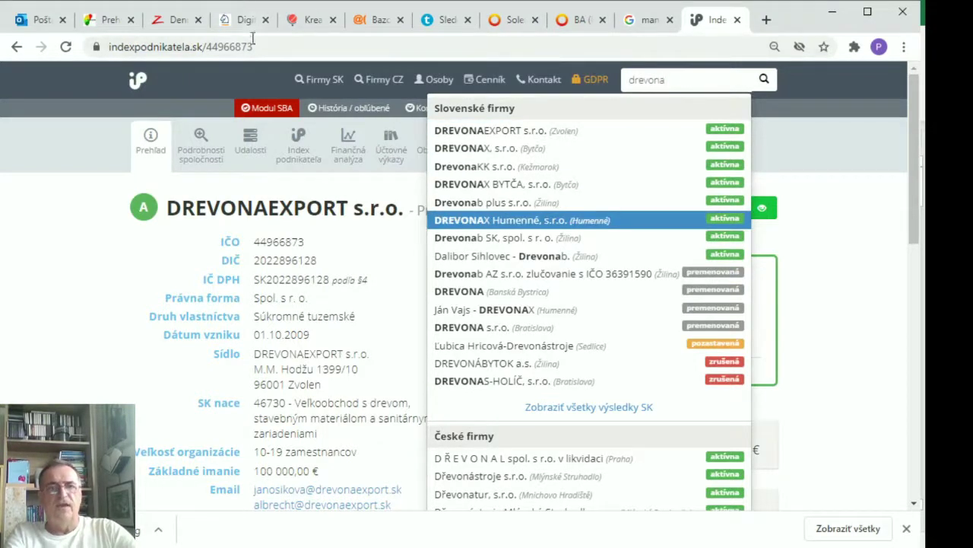
- Open the Slovak company search and filter by the sectors B: Ťažba a dobývanie and 55100: Hotelové a podobné ubytovanie
left_click(321, 82)
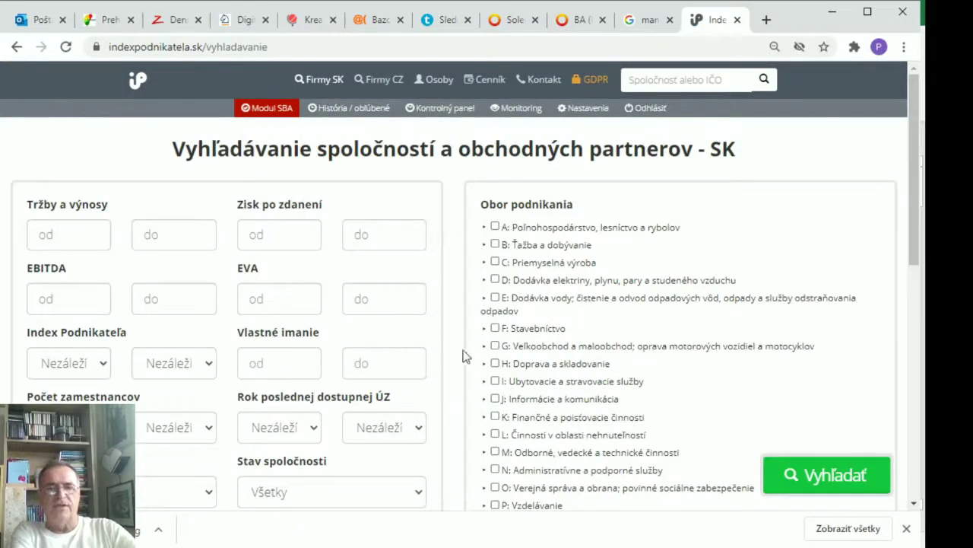
left_click(495, 244)
left_click(542, 246)
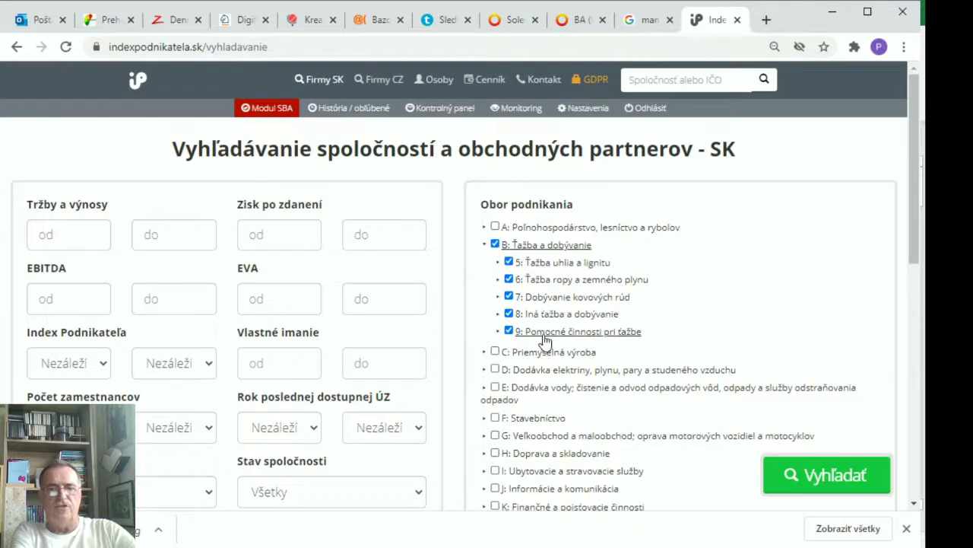
scroll(544, 340, "down", 3)
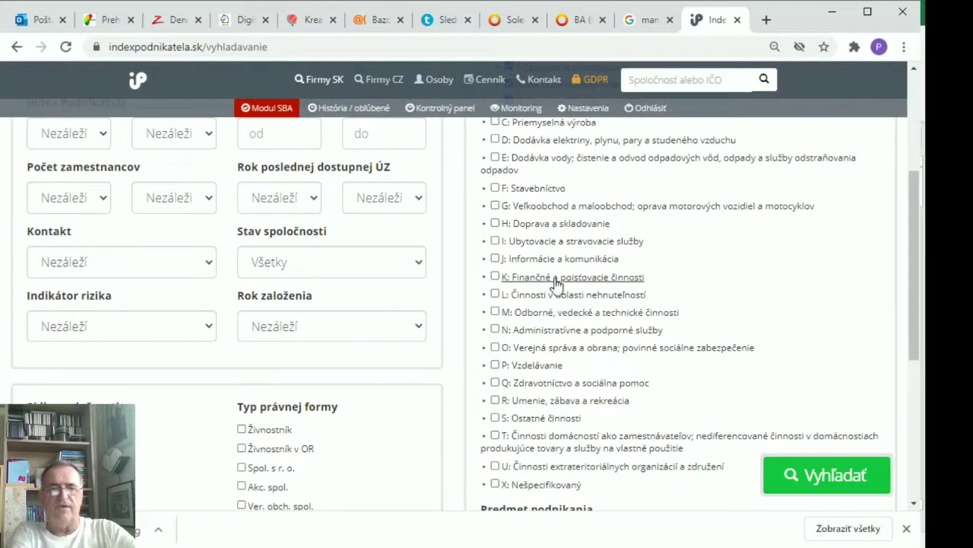
left_click(538, 245)
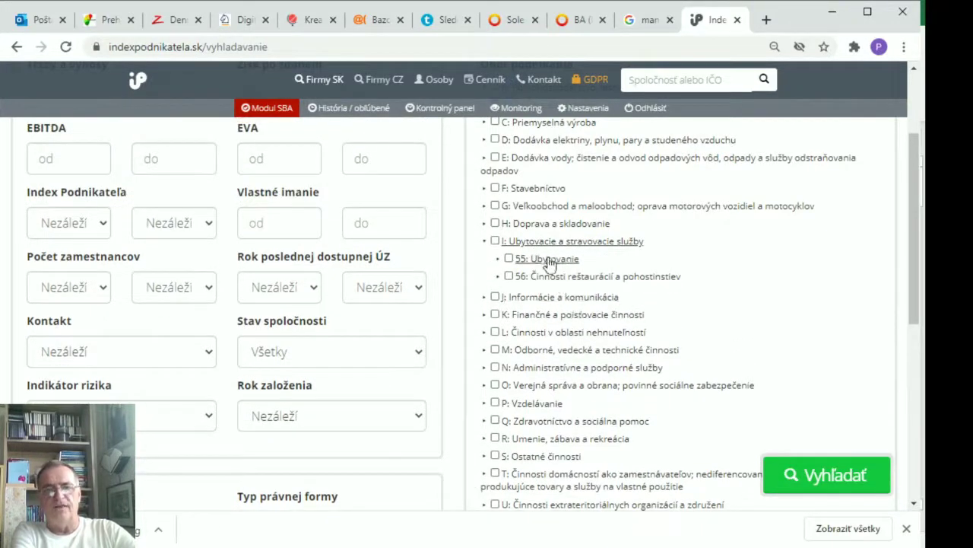
left_click(546, 259)
left_click(576, 277)
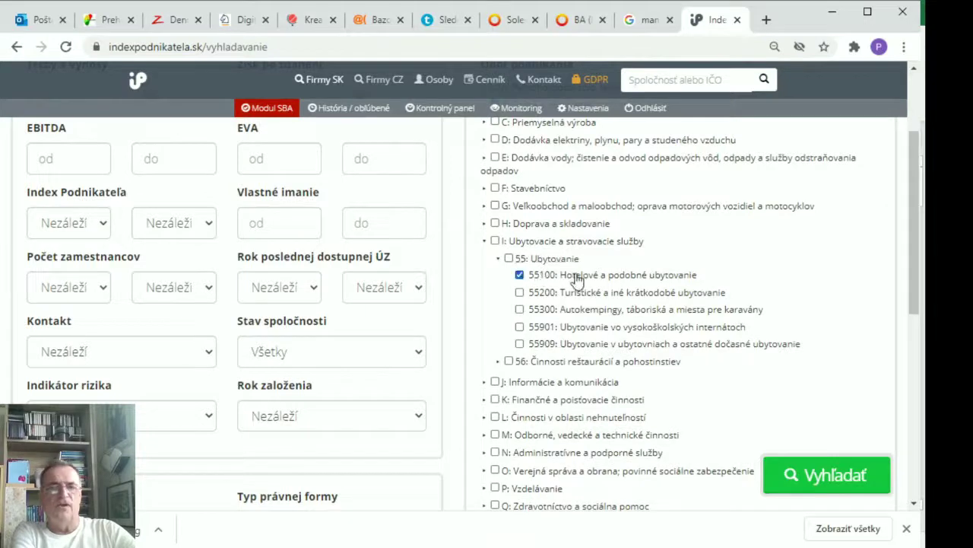
- Run the filtered company search and sort the results by Index in ascending order
left_click(826, 480)
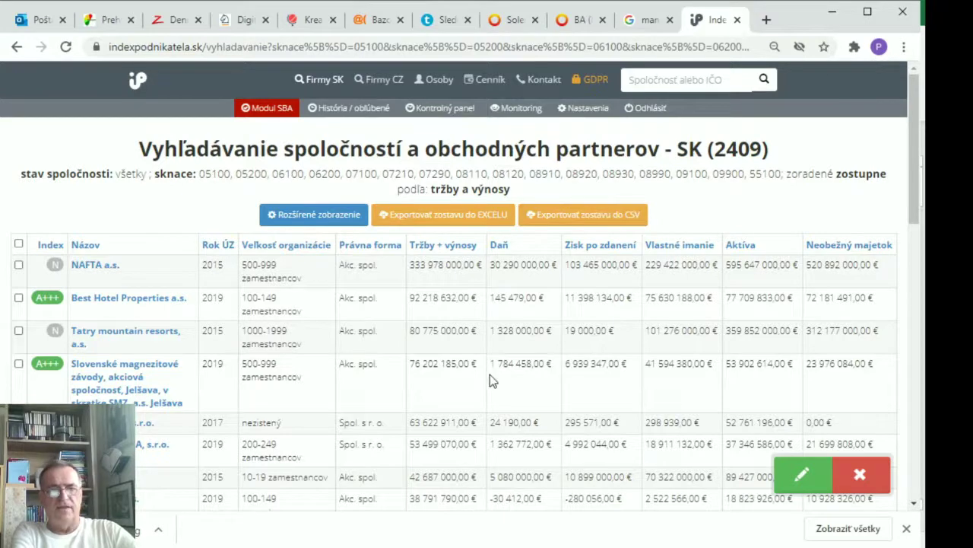
left_click(50, 245)
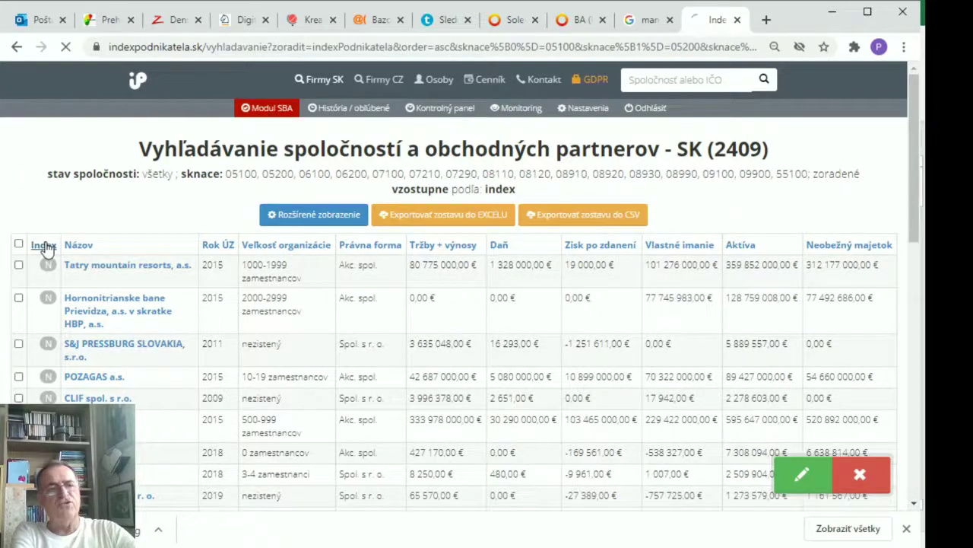